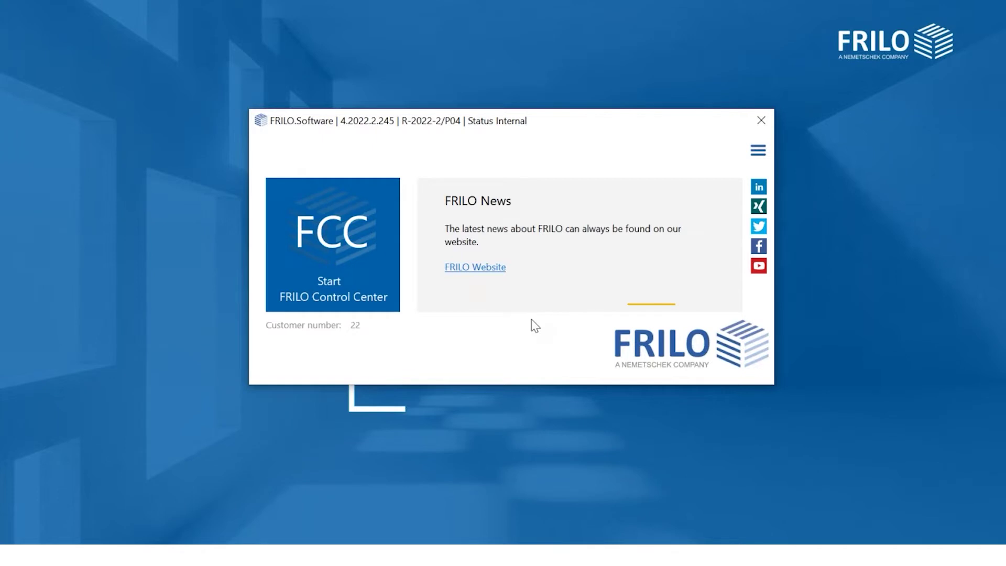
Open the FRILO configuration and examine the languages available for the interface
{"action": "left_click", "coordinate": [757, 152]}
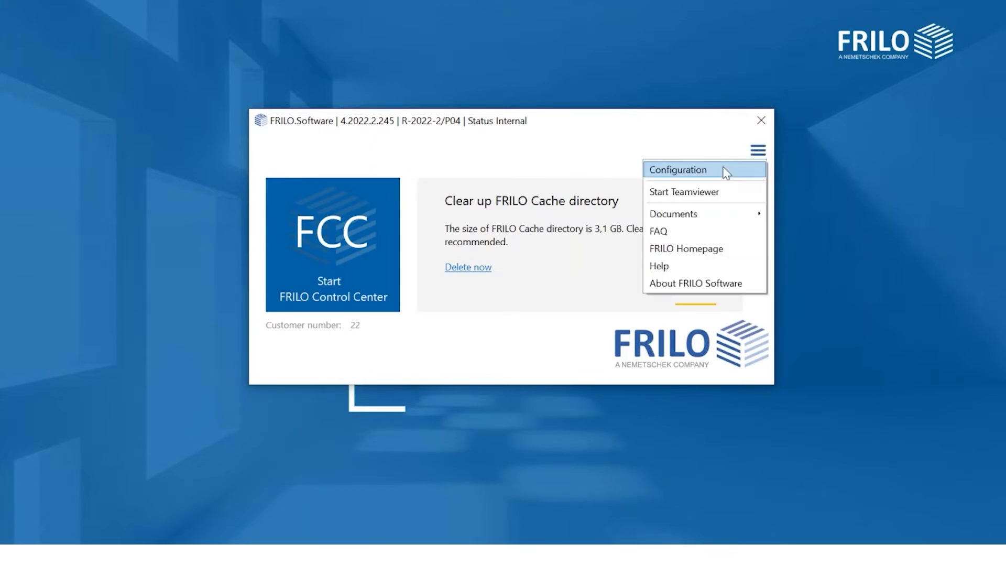
{"action": "left_click", "coordinate": [726, 171]}
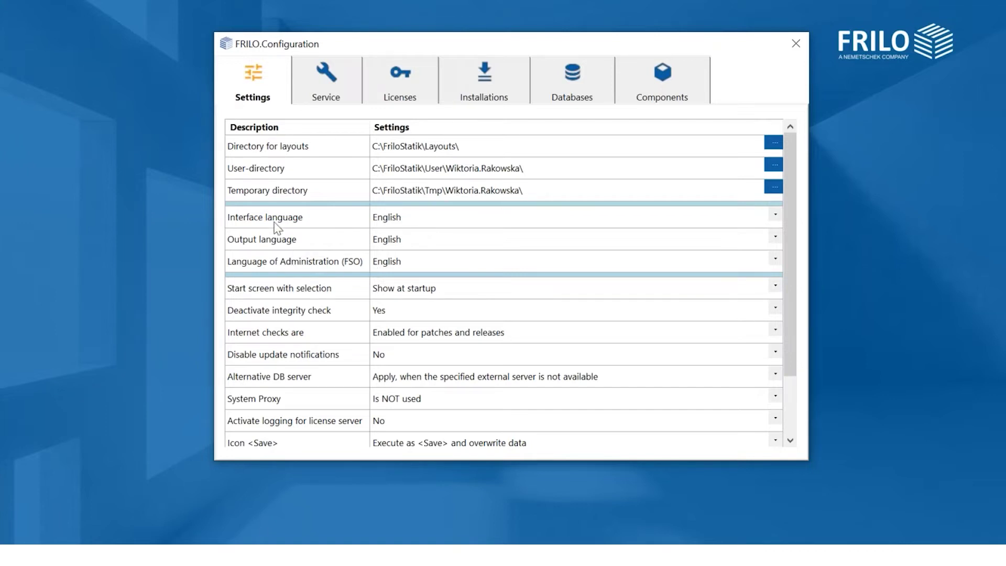
{"action": "left_click", "coordinate": [429, 221]}
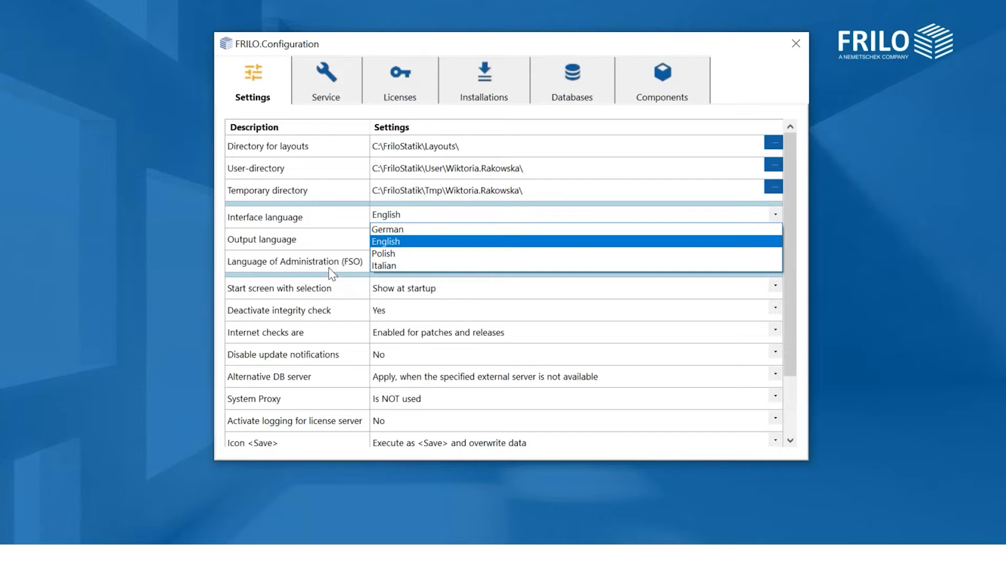
{"action": "left_click", "coordinate": [268, 227]}
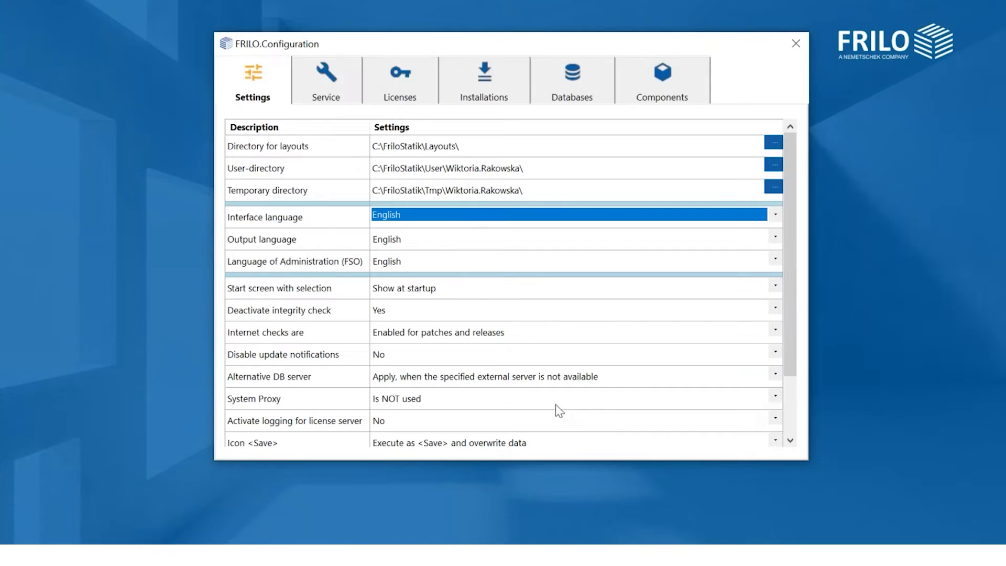
Review the Service, Licenses, Installations and Databases sections of the configuration and close it
{"action": "left_click", "coordinate": [335, 84]}
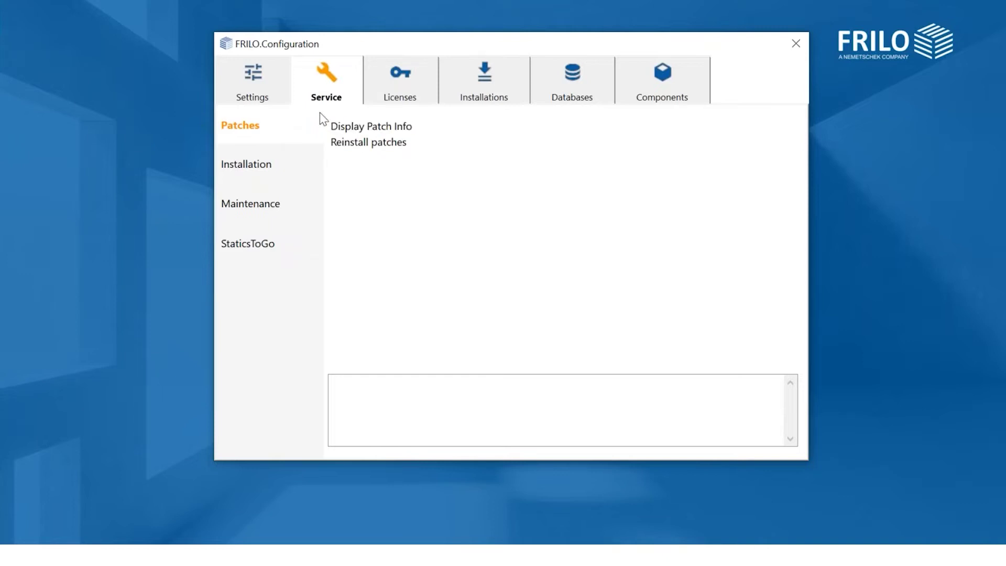
{"action": "left_click", "coordinate": [409, 91]}
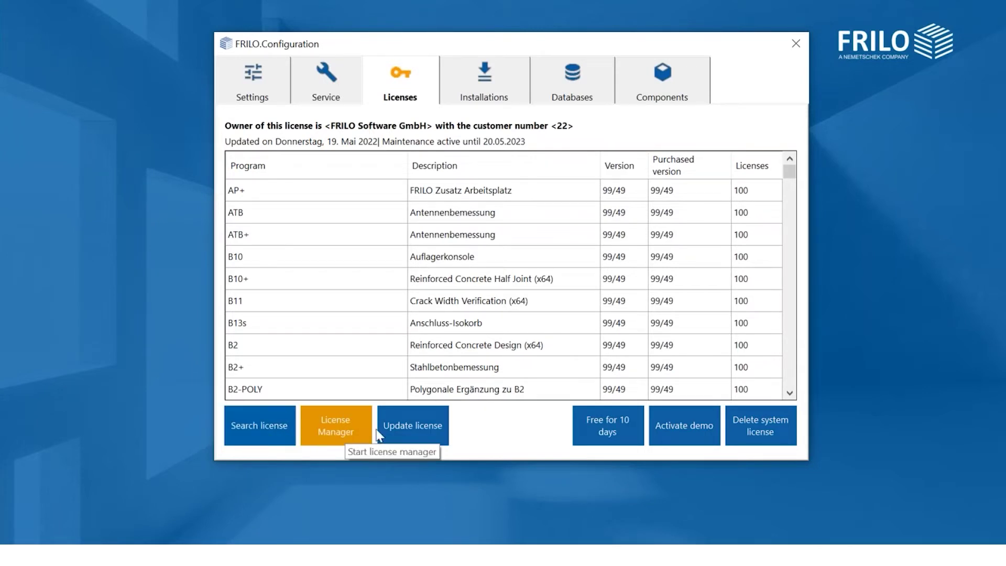
{"action": "left_click", "coordinate": [497, 85]}
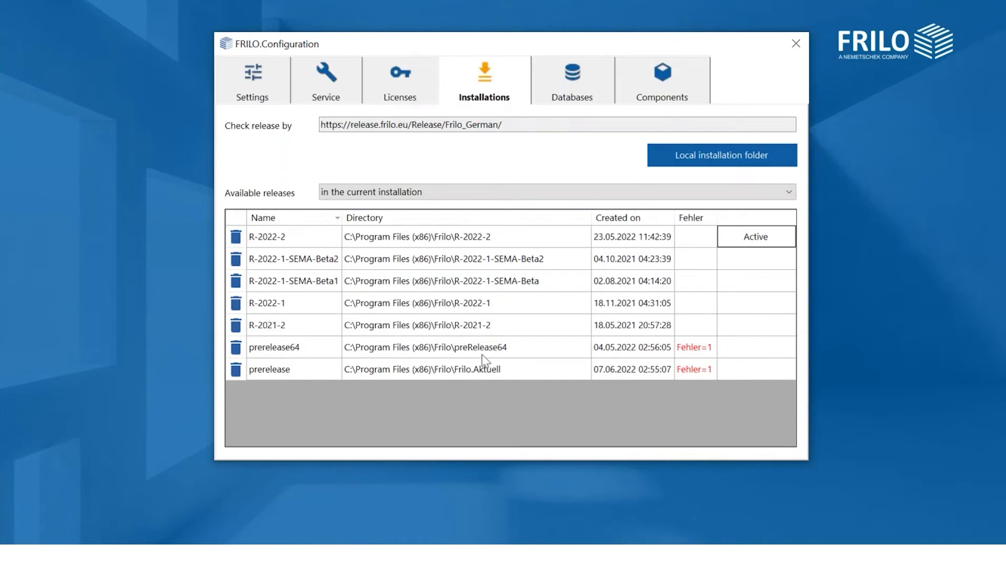
{"action": "left_click", "coordinate": [587, 93]}
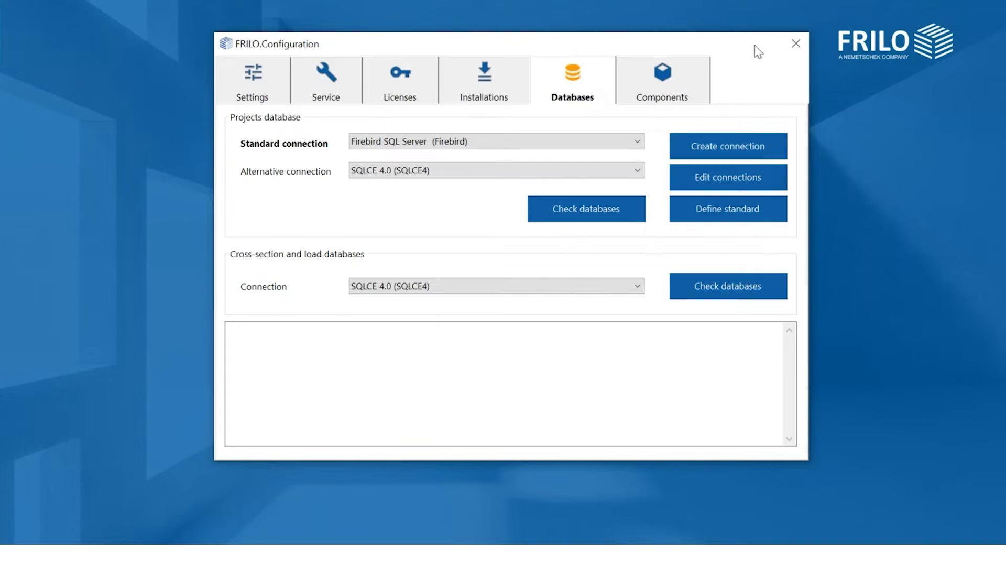
{"action": "left_click", "coordinate": [796, 44]}
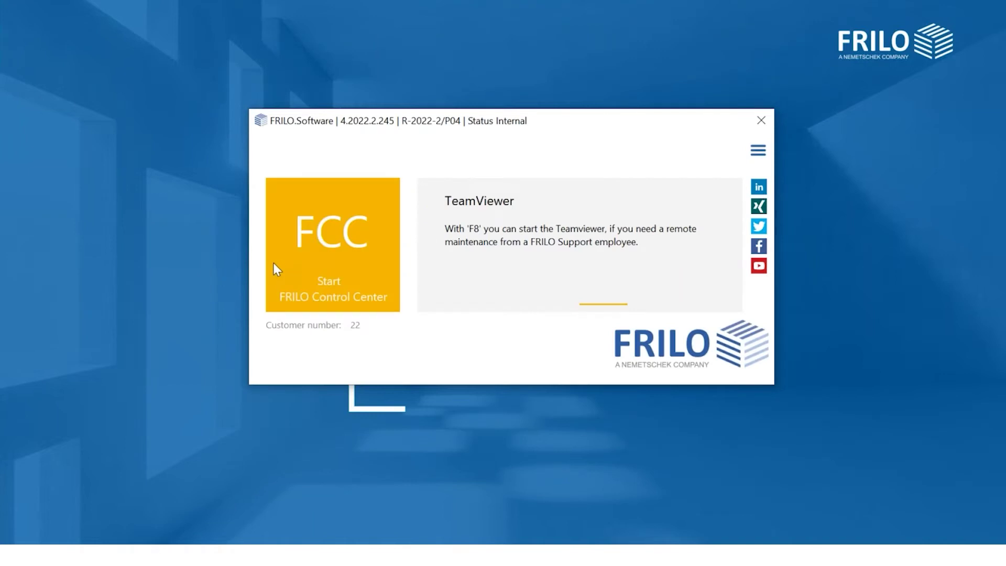
Start the FRILO Control Center and look through the complete FRILO Software program list
{"action": "left_click", "coordinate": [332, 245]}
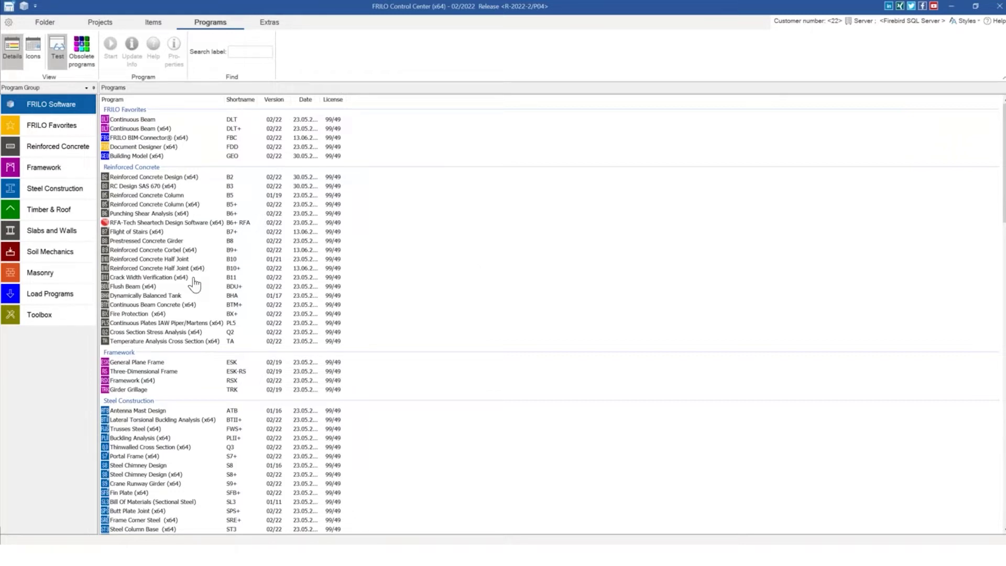
{"action": "left_click", "coordinate": [45, 109]}
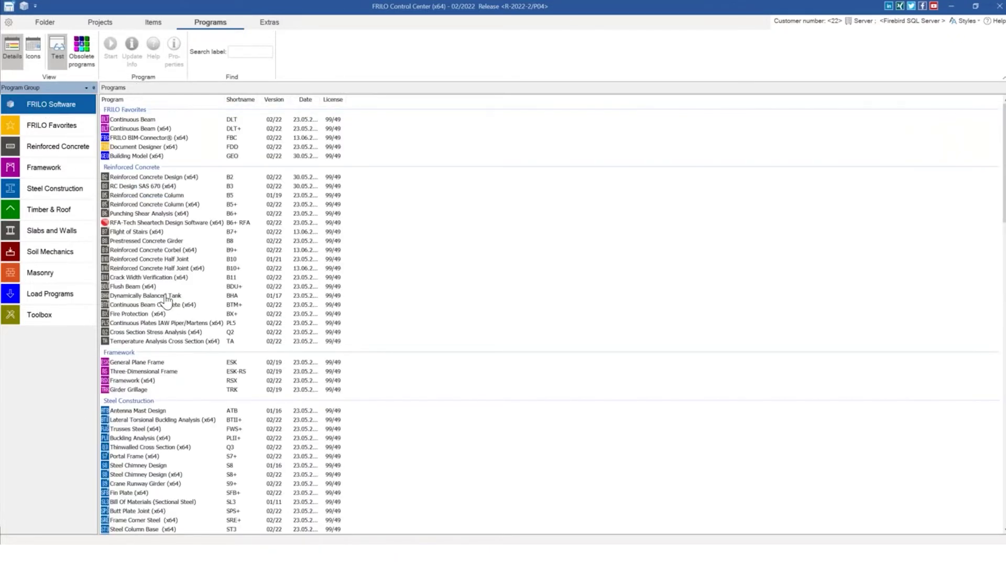
{"action": "scroll", "coordinate": [208, 281], "scroll_direction": "down", "scroll_amount": 12}
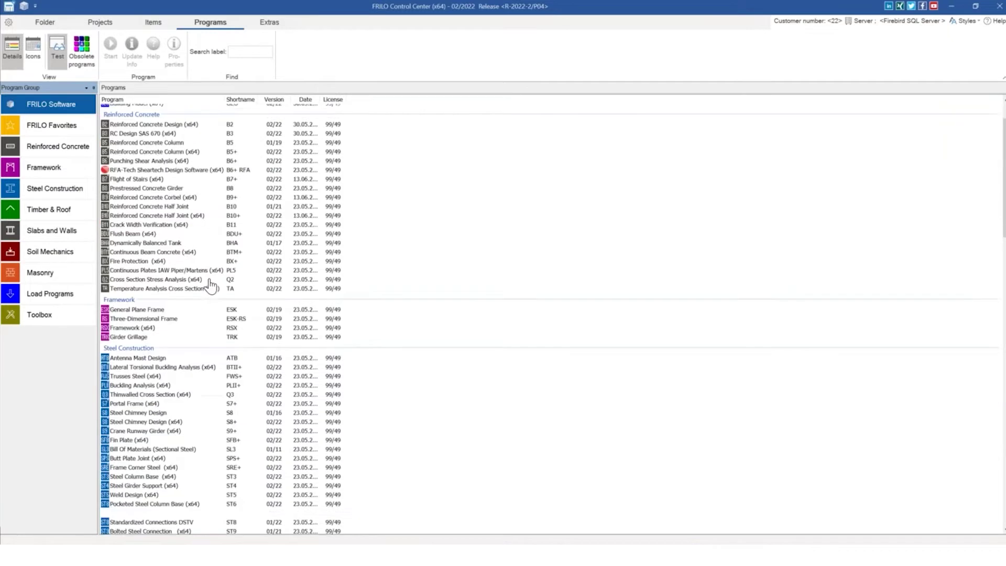
{"action": "scroll", "coordinate": [223, 331], "scroll_direction": "up", "scroll_amount": 9}
{"action": "scroll", "coordinate": [223, 331], "scroll_direction": "up", "scroll_amount": 6}
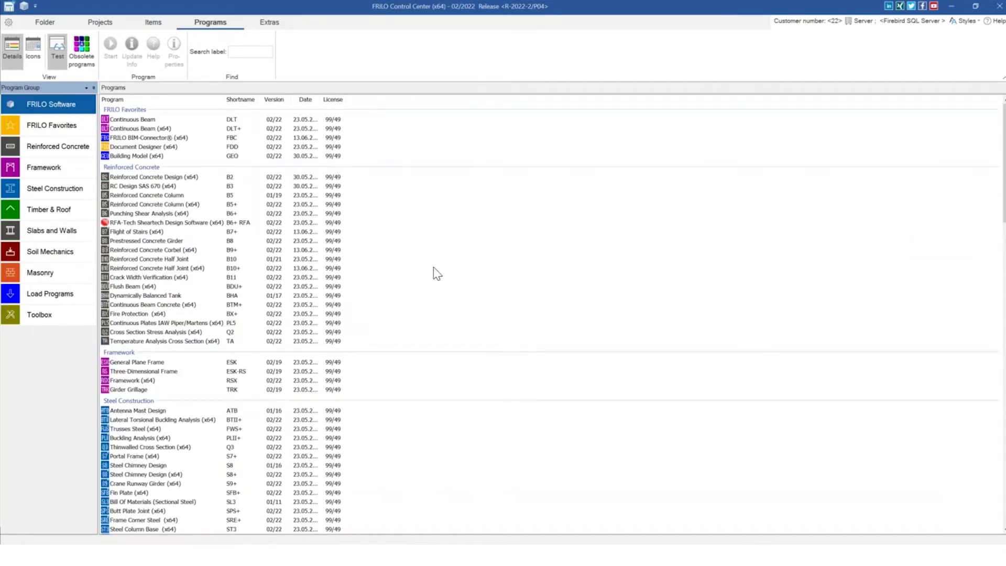
Examine the programs offered in each program group, from Reinforced Concrete through Masonry and Load Programs to Toolbox
{"action": "left_click", "coordinate": [58, 149]}
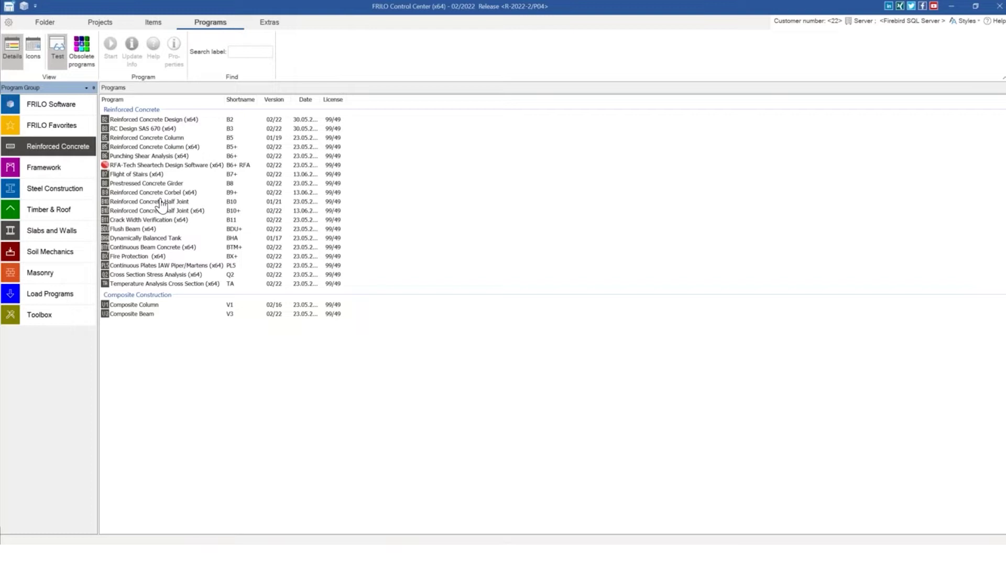
{"action": "left_click", "coordinate": [46, 172]}
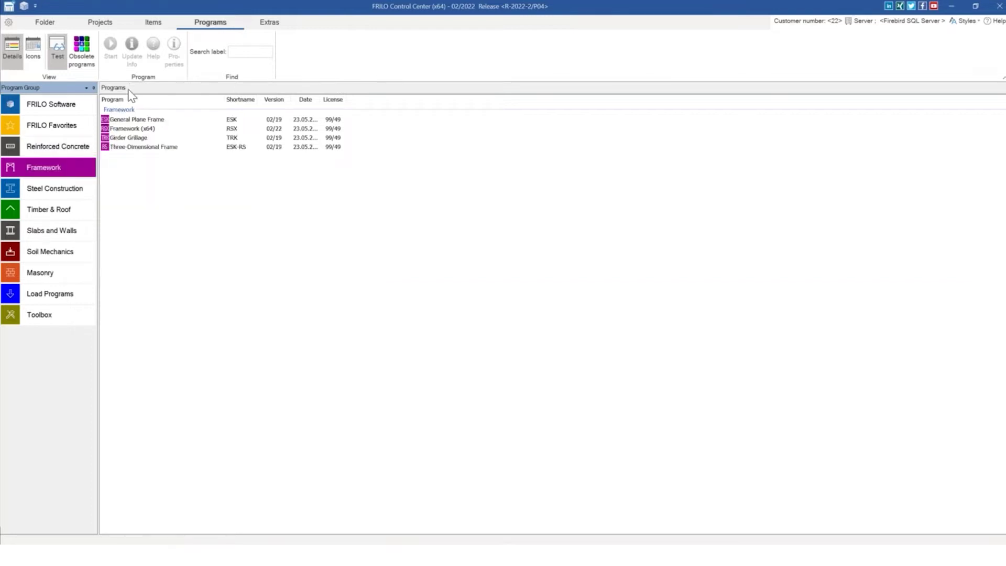
{"action": "left_click", "coordinate": [59, 192]}
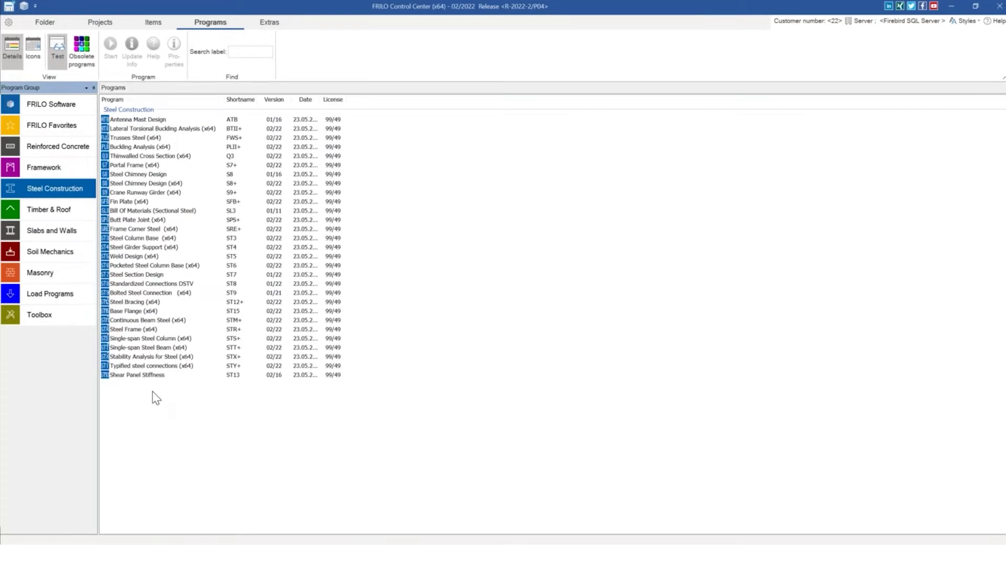
{"action": "left_click", "coordinate": [40, 214]}
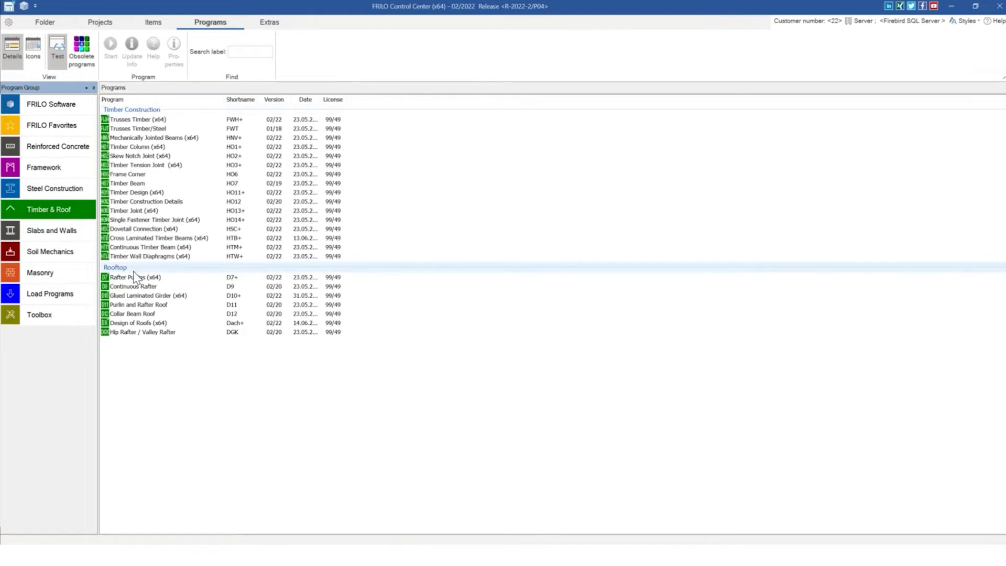
{"action": "left_click", "coordinate": [68, 240]}
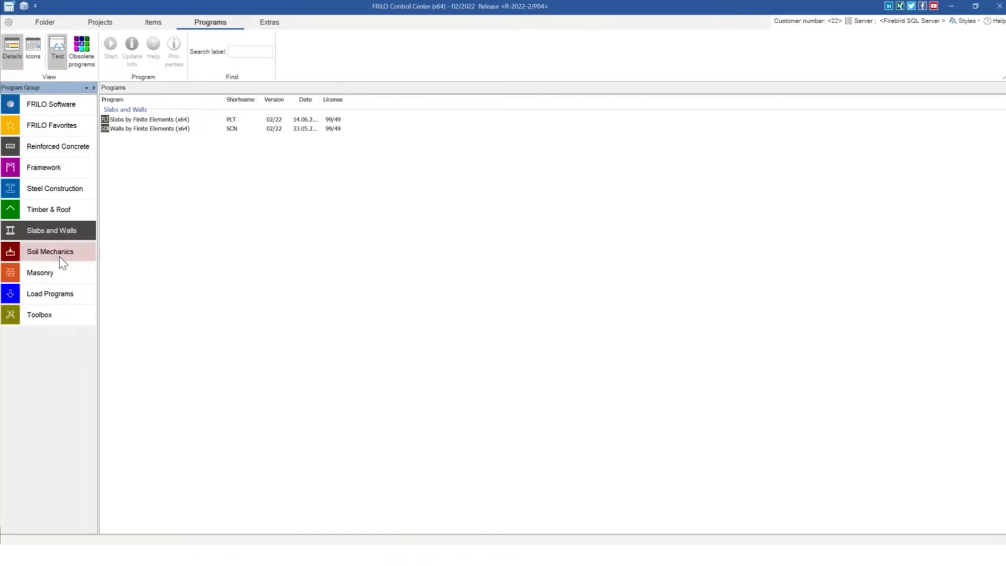
{"action": "left_click", "coordinate": [60, 257]}
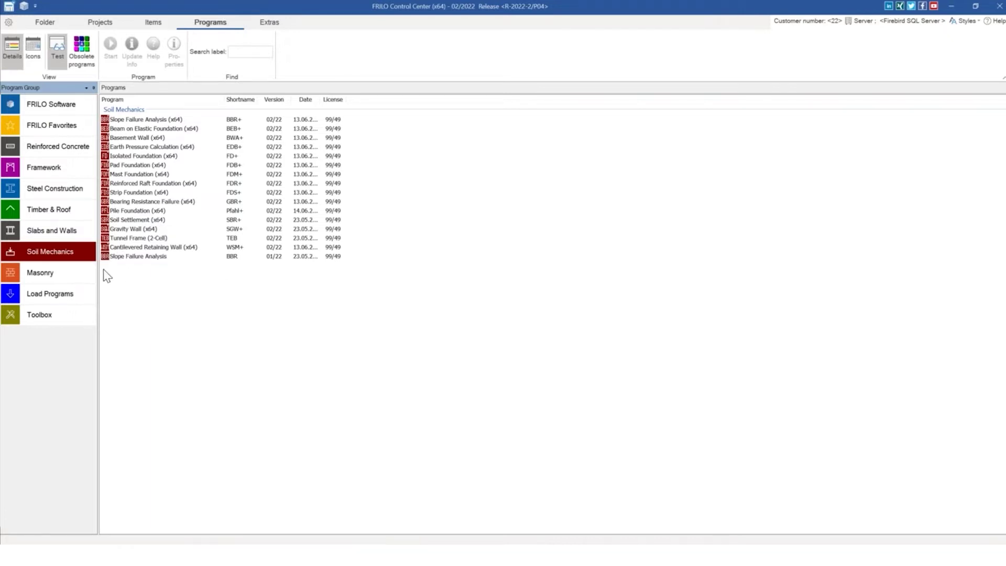
{"action": "left_click", "coordinate": [61, 276]}
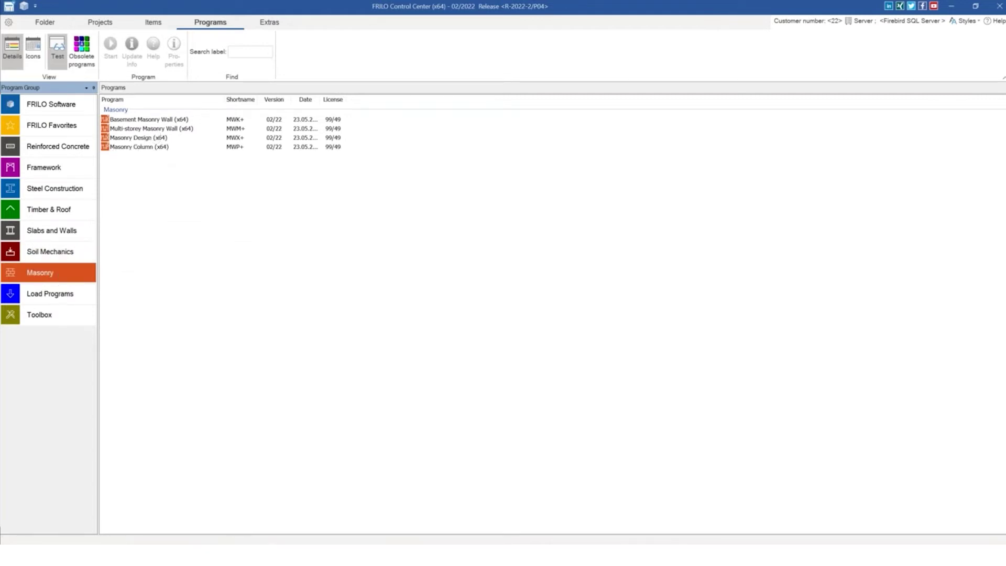
{"action": "left_click", "coordinate": [58, 293]}
{"action": "left_click", "coordinate": [60, 315]}
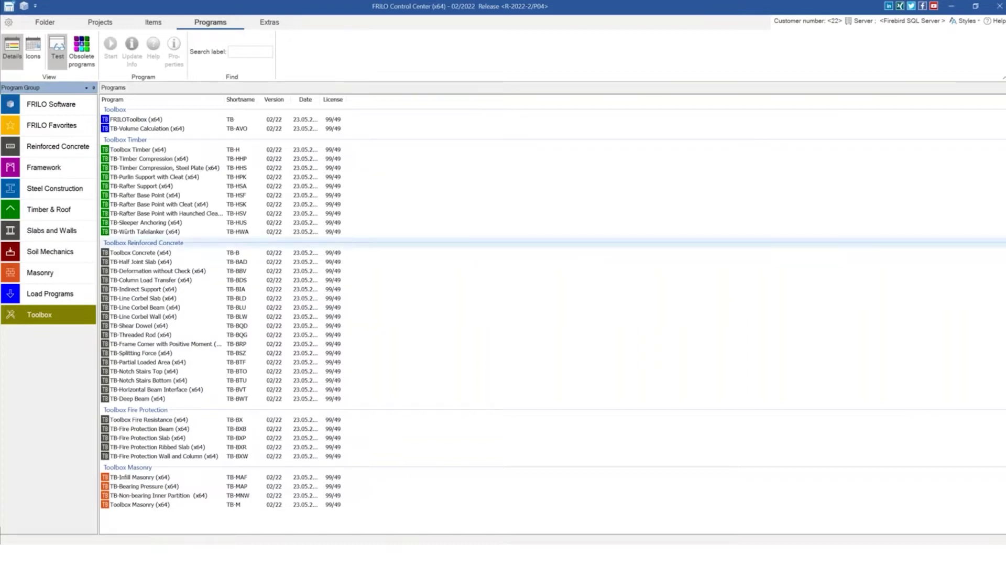
Start the Reinforced Concrete Column (x64) program, B5+, from the Reinforced Concrete group and reposition its wizard
{"action": "left_click", "coordinate": [65, 156]}
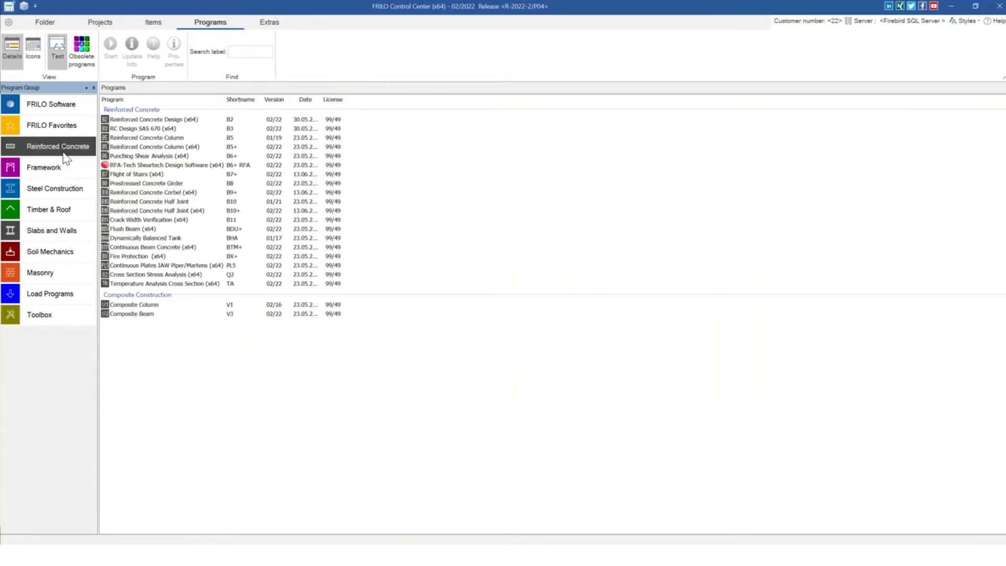
{"action": "left_click", "coordinate": [137, 148]}
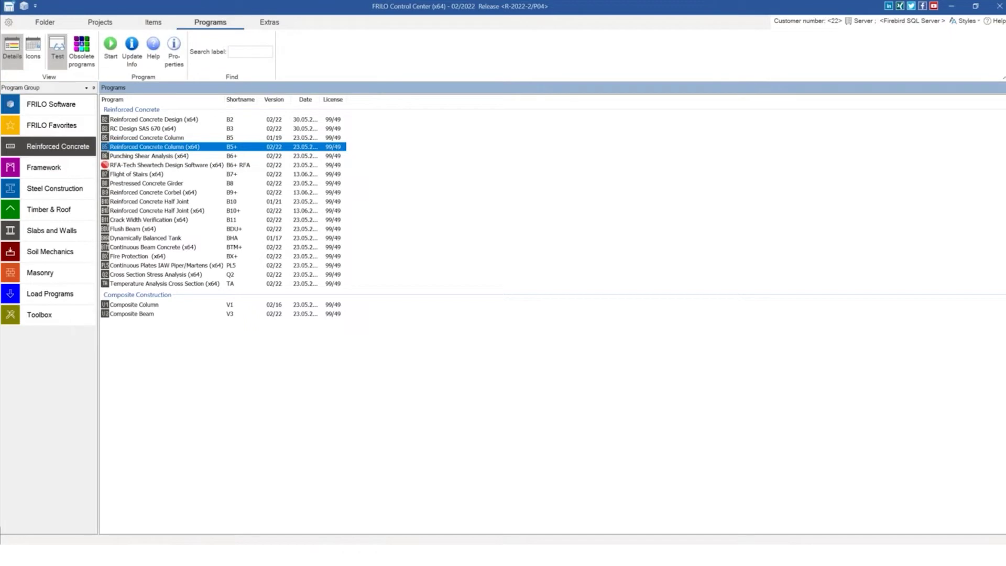
{"action": "key", "text": "Return"}
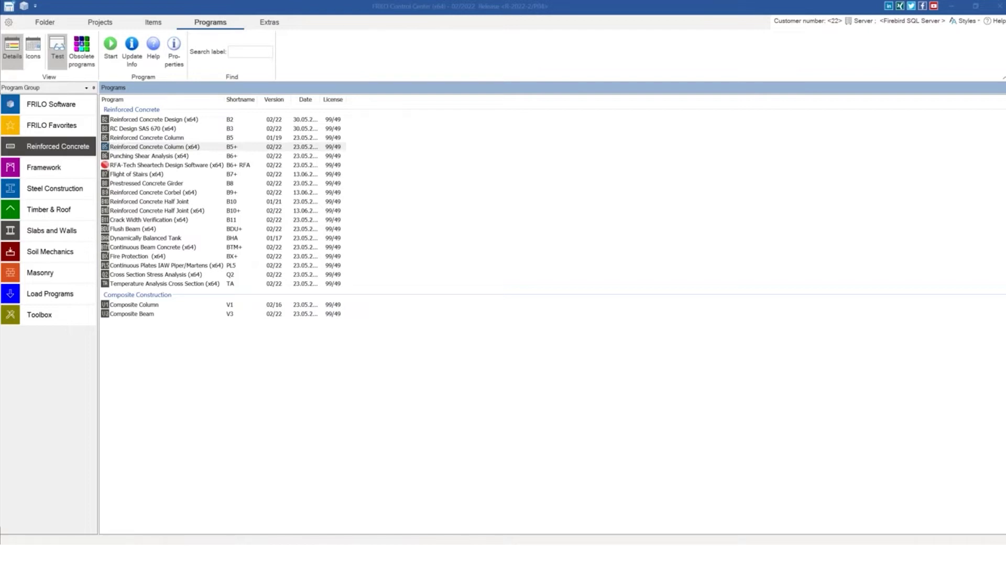
{"action": "left_click_drag", "start_coordinate": [281, 79], "coordinate": [534, 34]}
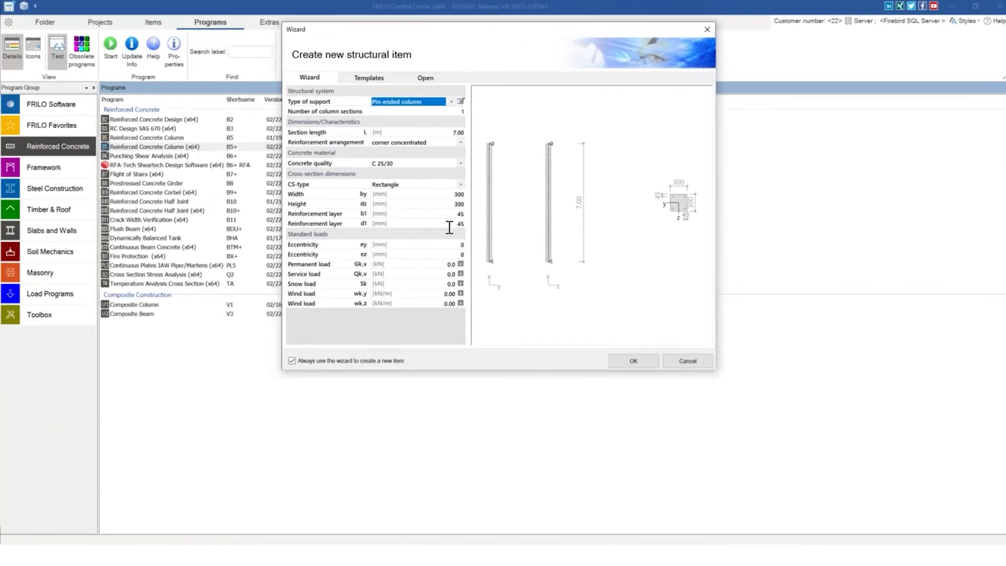
Set the type of support to Cantilever column and the section length to 3 m, and check the reinforcement arrangement options
{"action": "mouse_move", "coordinate": [450, 227]}
{"action": "mouse_move", "coordinate": [313, 113]}
{"action": "left_click", "coordinate": [451, 102]}
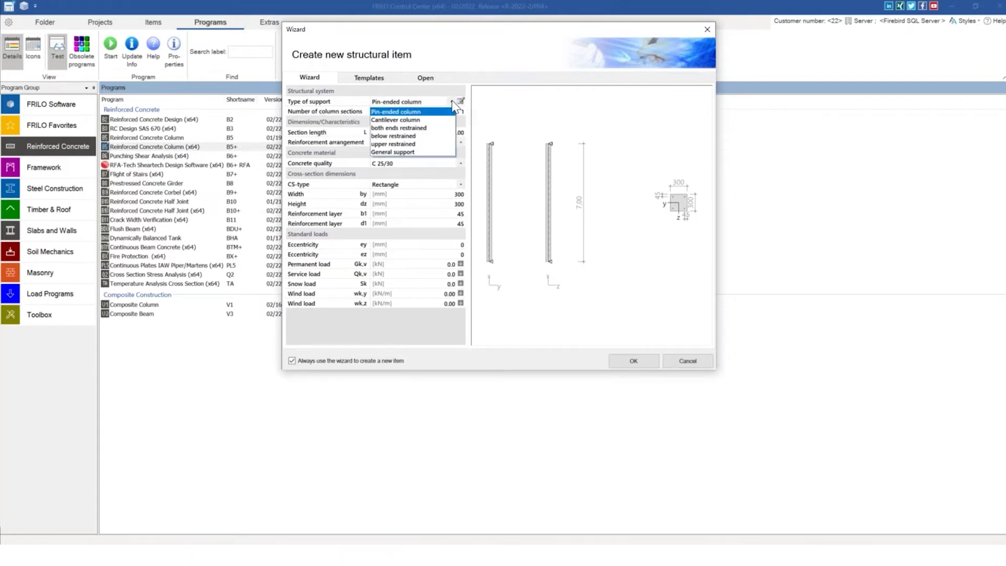
{"action": "left_click", "coordinate": [396, 120]}
{"action": "mouse_move", "coordinate": [374, 136]}
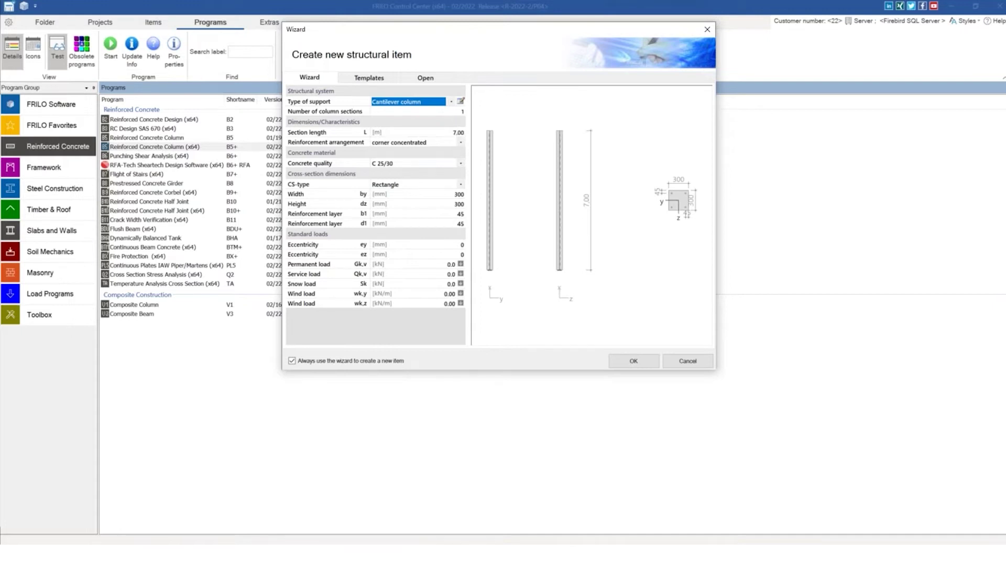
{"action": "left_click", "coordinate": [451, 133]}
{"action": "type", "text": "3"}
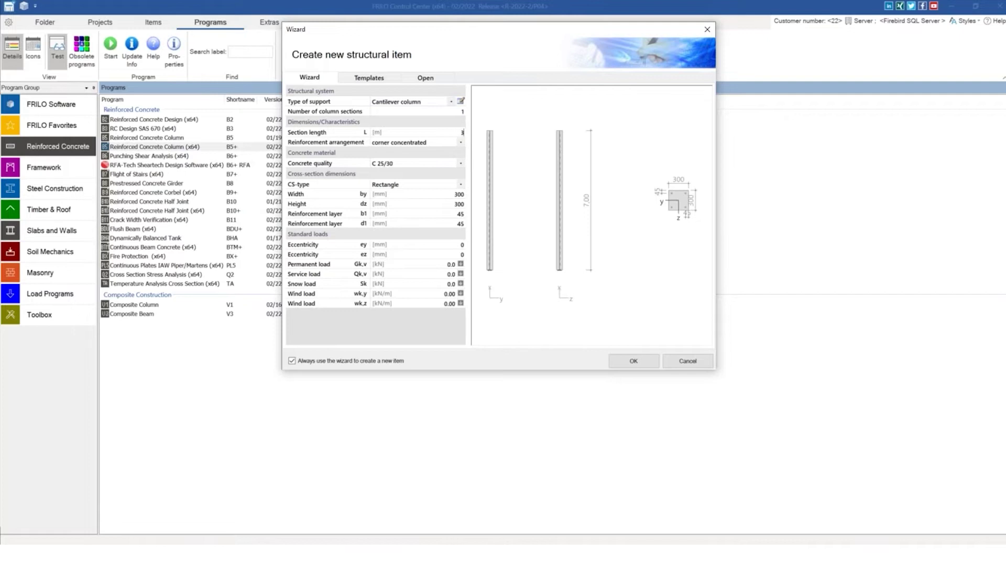
{"action": "key", "text": "Tab"}
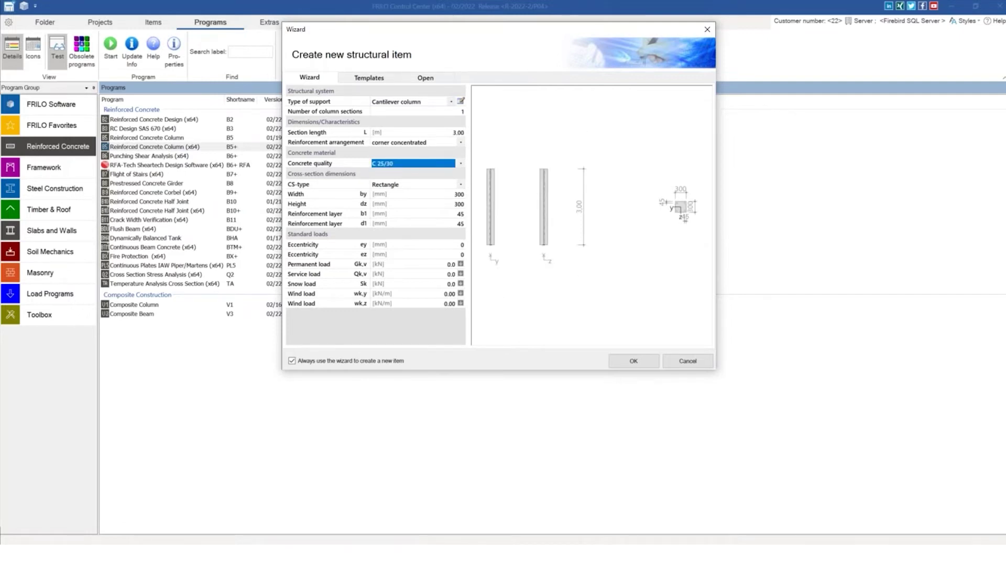
{"action": "left_click", "coordinate": [460, 144]}
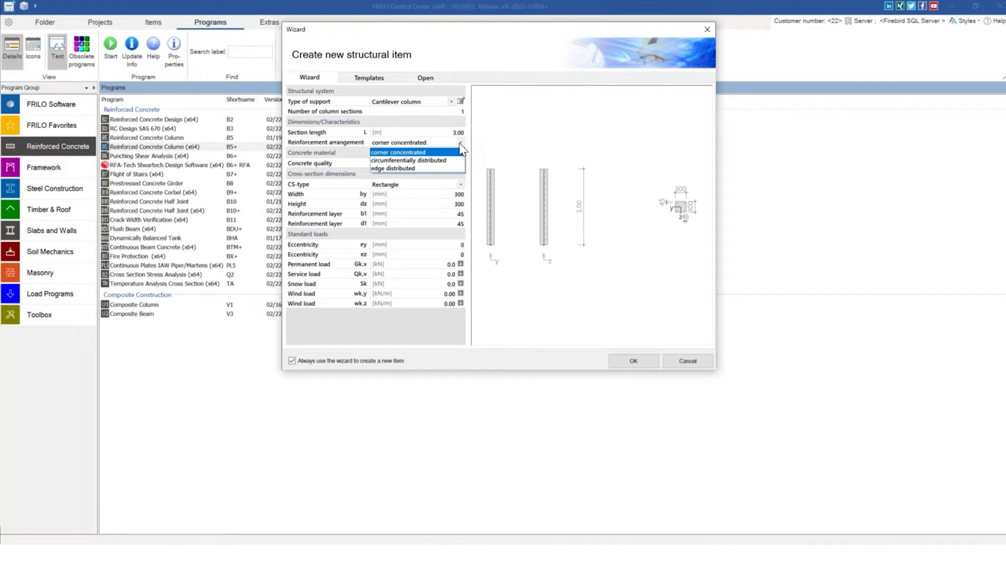
{"action": "left_click", "coordinate": [460, 146]}
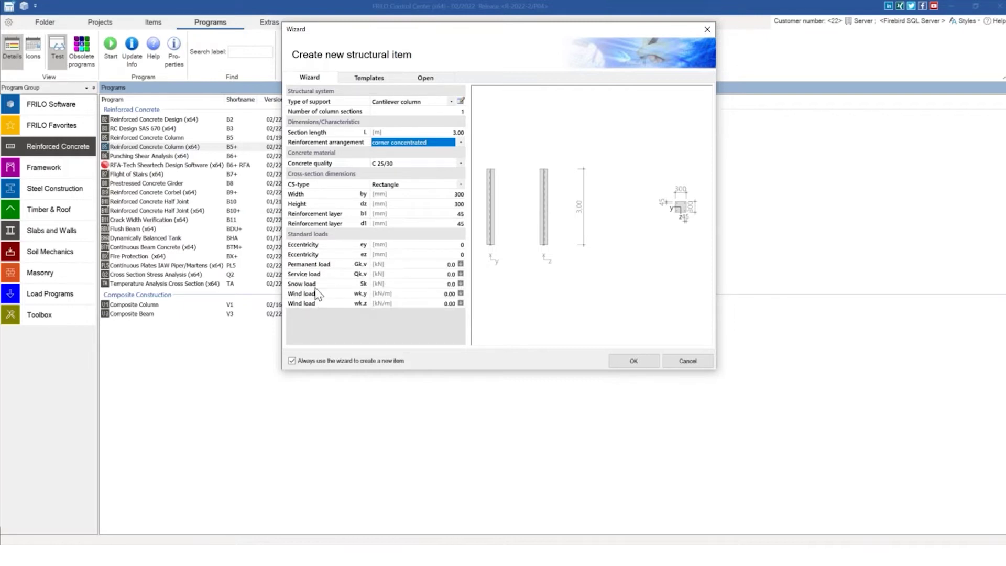
Set the permanent load Gk,v and the service load Qk,v to 100 kN each and create the structural item
{"action": "left_click", "coordinate": [447, 264]}
{"action": "type", "text": "10"}
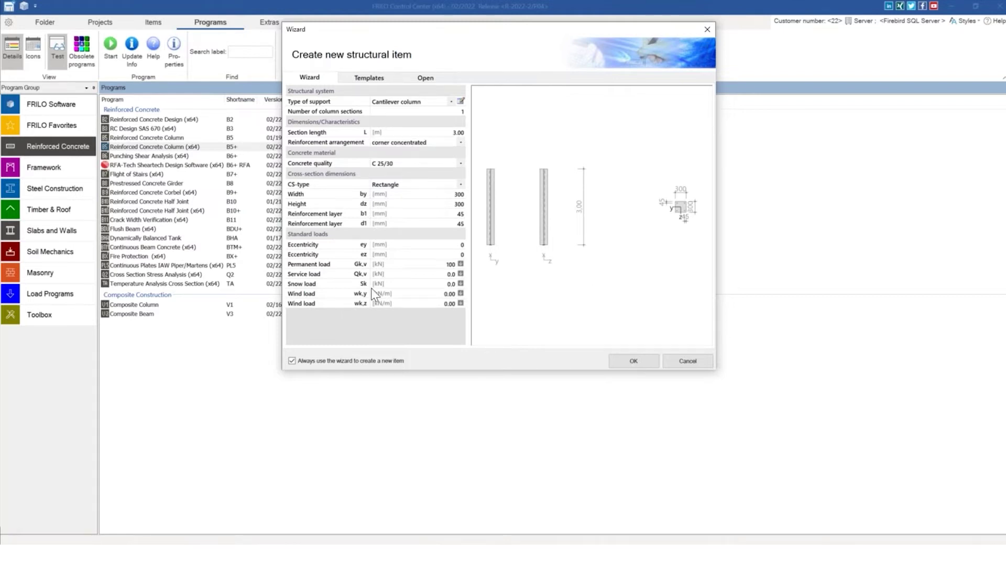
{"action": "left_click", "coordinate": [447, 274]}
{"action": "type", "text": "1"}
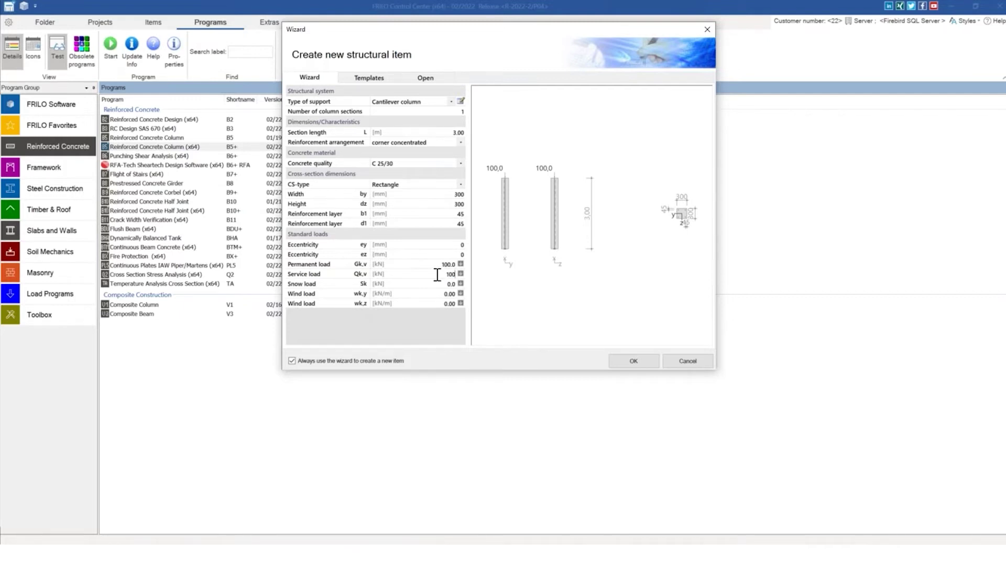
{"action": "left_click", "coordinate": [634, 361]}
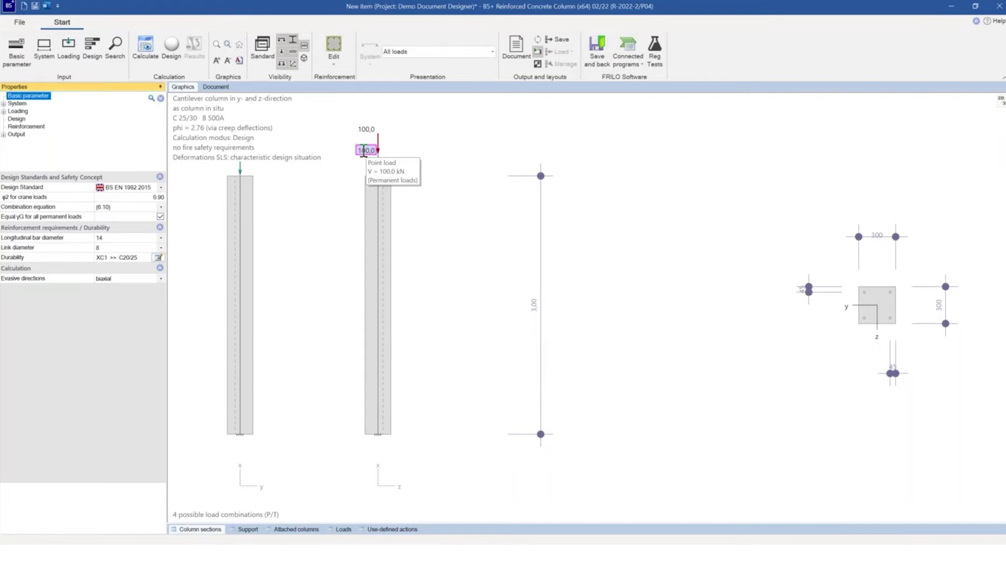
Set the domestic, residential point load at the column head to 150 kN directly in the graphic
{"action": "double_click", "coordinate": [366, 151]}
{"action": "double_click", "coordinate": [366, 131]}
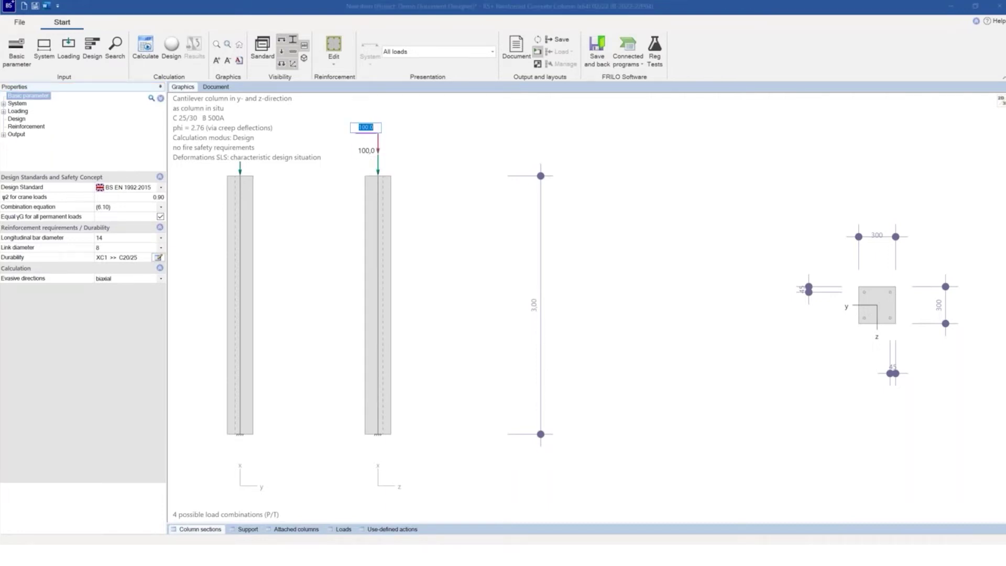
{"action": "type", "text": "150"}
{"action": "key", "text": "Return"}
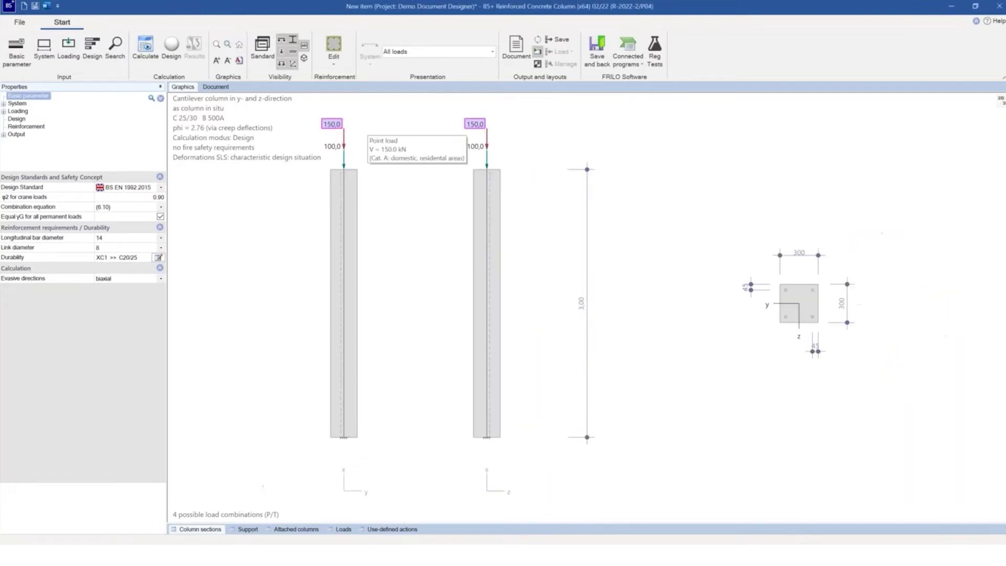
Check that the section length can be edited in the graphic and examine the commands offered for the column
{"action": "left_click", "coordinate": [580, 303]}
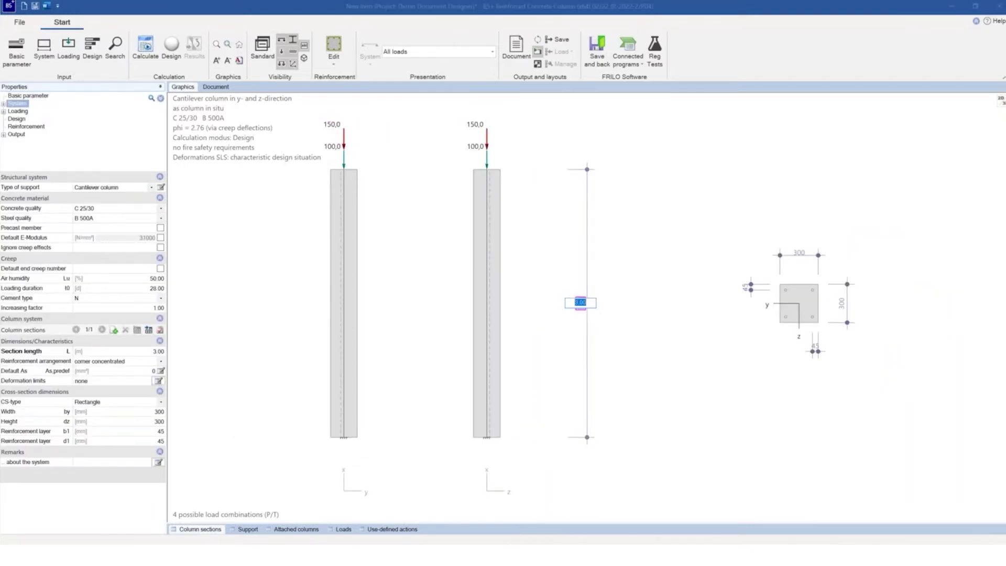
{"action": "left_click", "coordinate": [536, 265]}
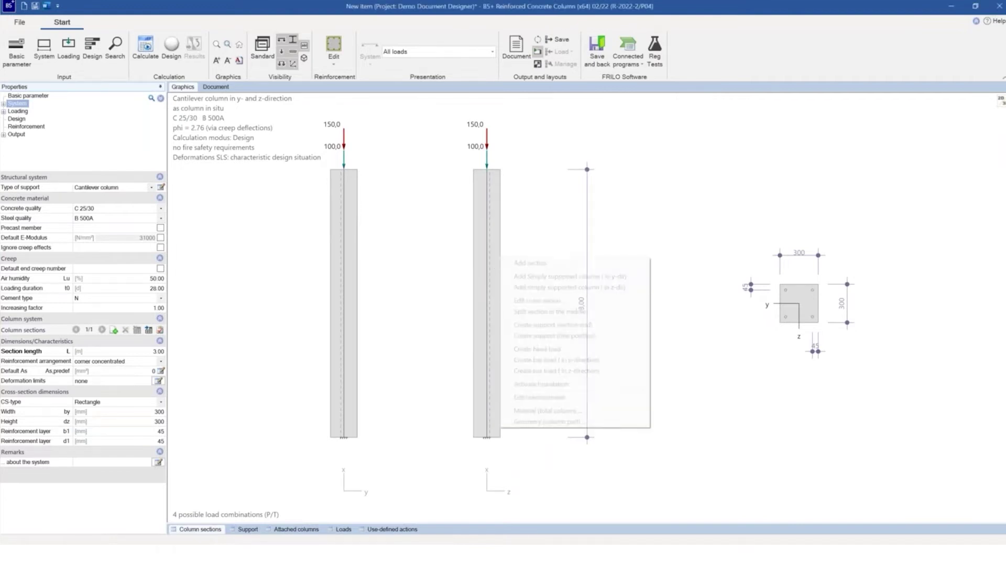
{"action": "right_click", "coordinate": [499, 257]}
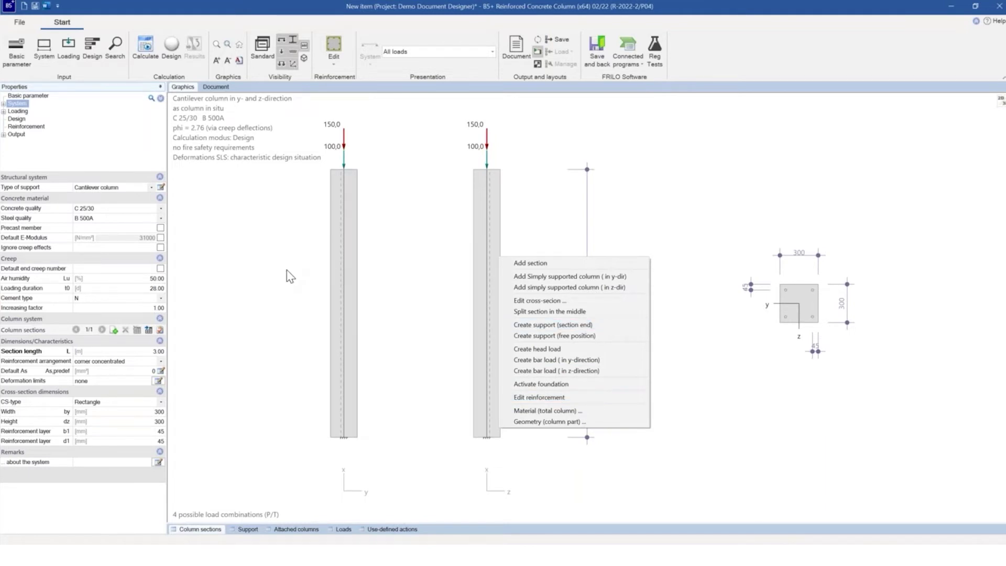
{"action": "left_click", "coordinate": [704, 347]}
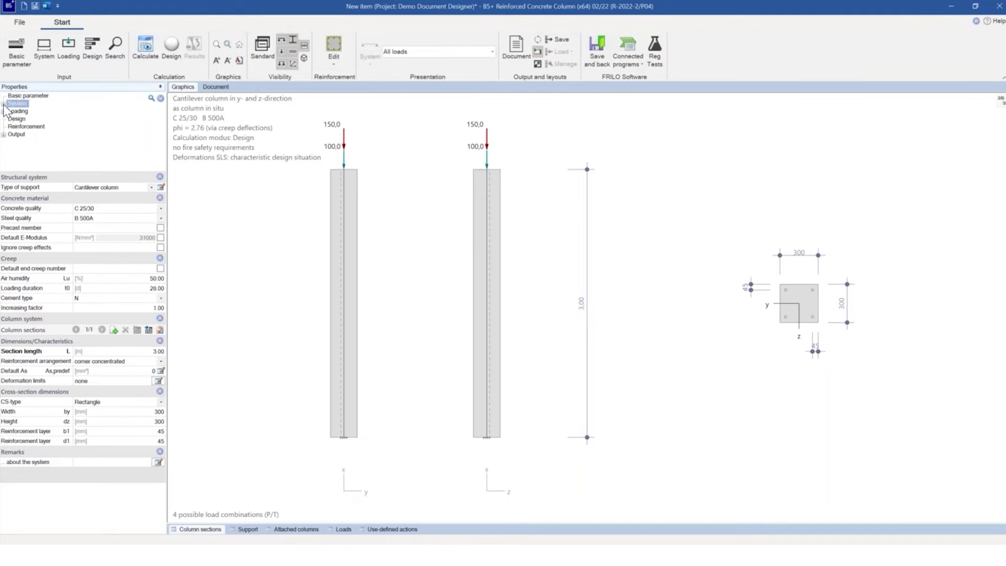
Review the basic parameters with the available design standards, and the system and loading properties
{"action": "left_click", "coordinate": [24, 96]}
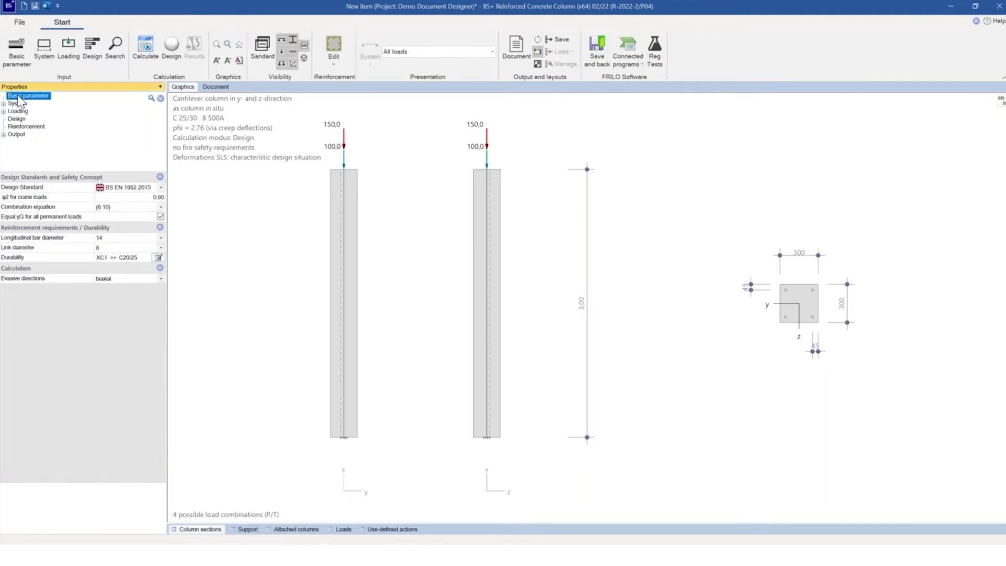
{"action": "left_click", "coordinate": [160, 190]}
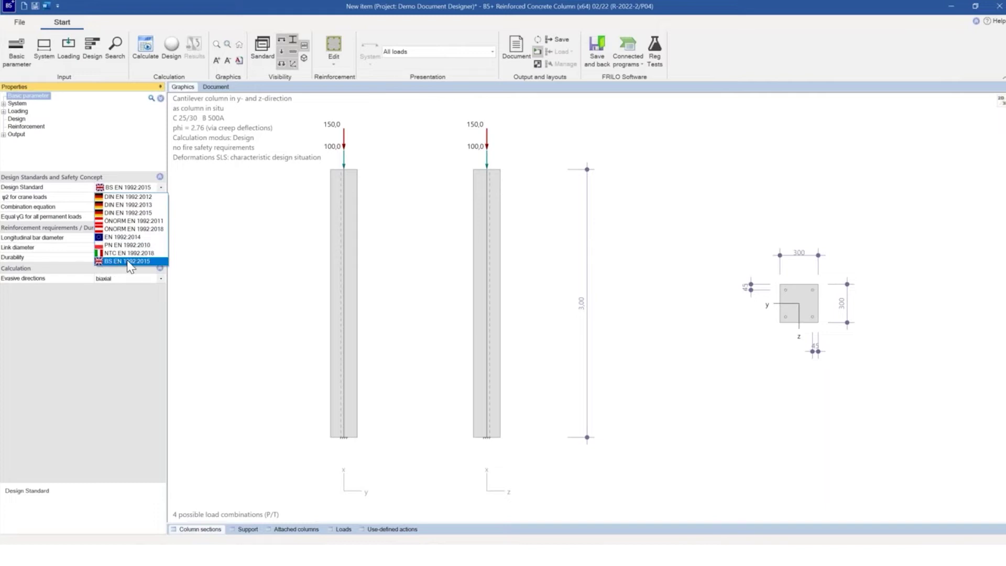
{"action": "left_click", "coordinate": [141, 145]}
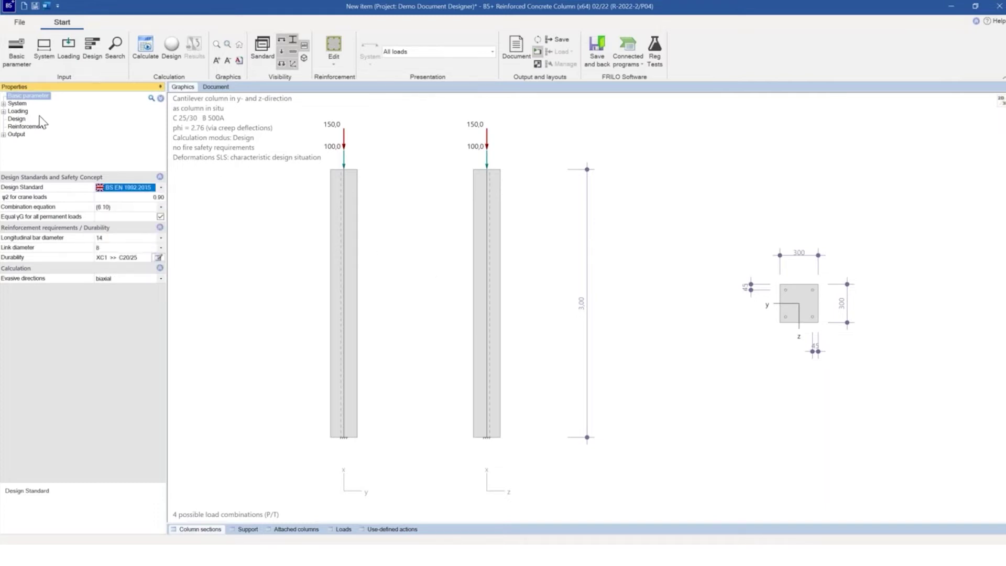
{"action": "left_click", "coordinate": [15, 103]}
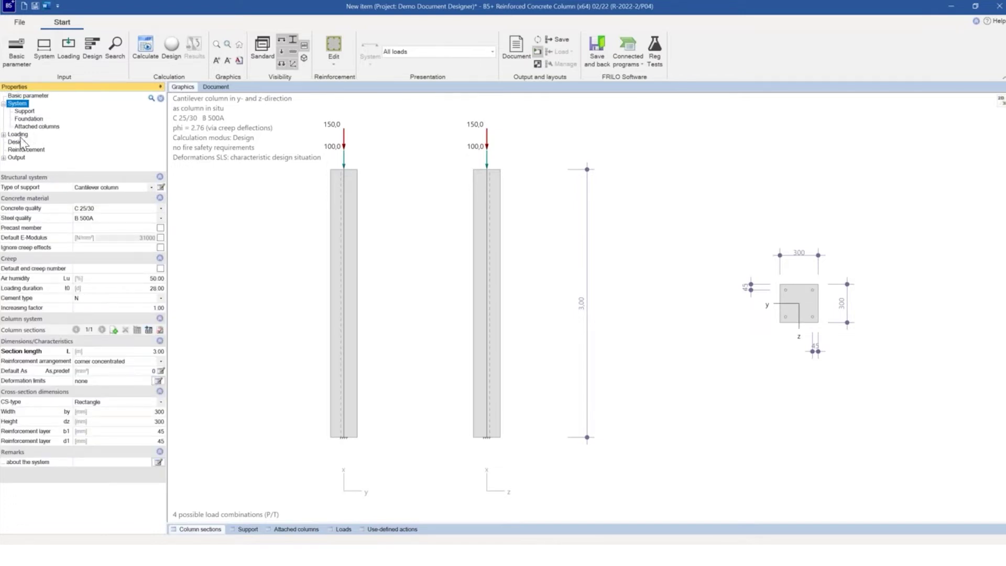
{"action": "left_click", "coordinate": [4, 134]}
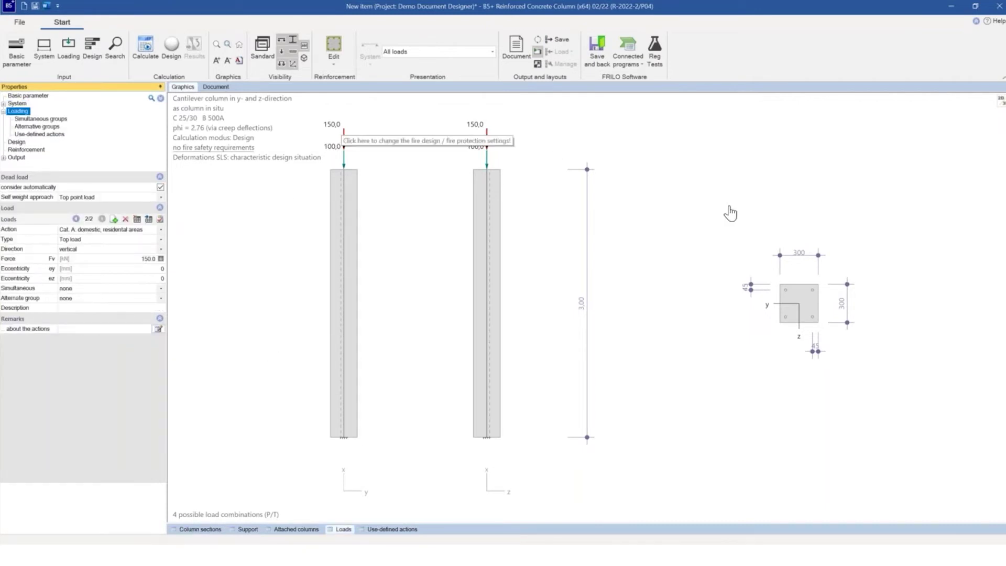
Examine the input tables for column sections, support, attached columns, loads and user-defined actions
{"action": "left_click", "coordinate": [201, 530]}
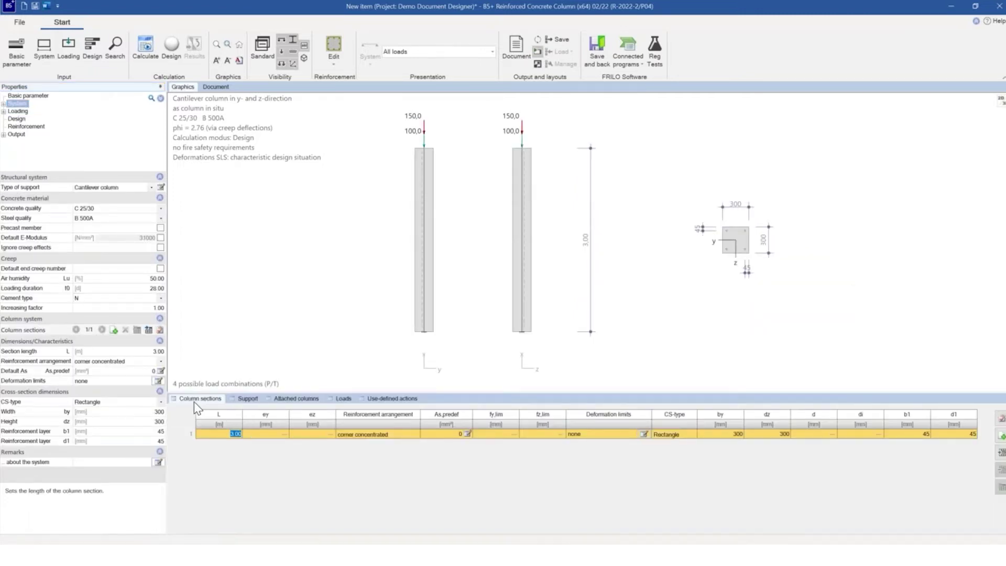
{"action": "left_click", "coordinate": [250, 400]}
{"action": "left_click", "coordinate": [289, 400]}
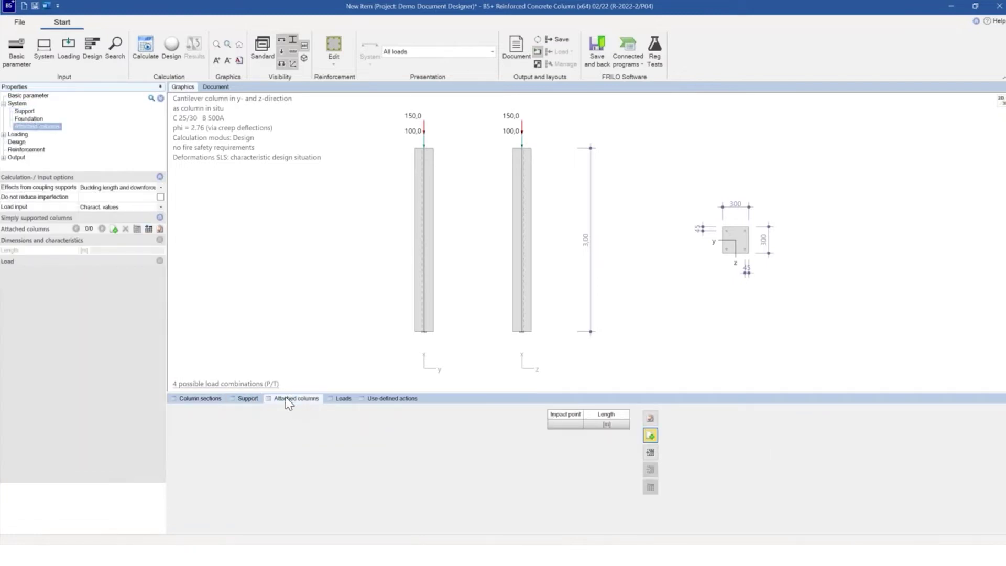
{"action": "left_click", "coordinate": [343, 400]}
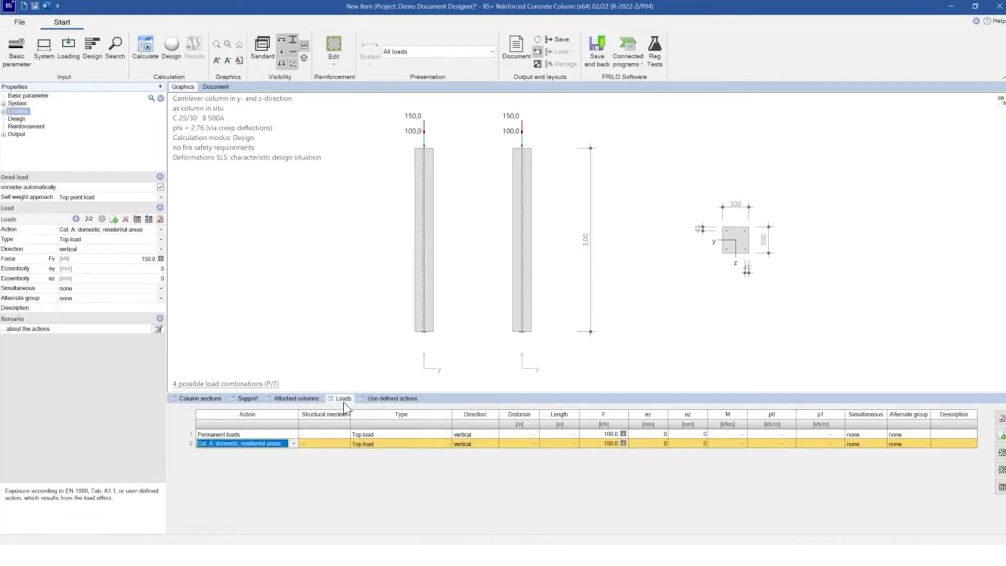
{"action": "left_click", "coordinate": [401, 401]}
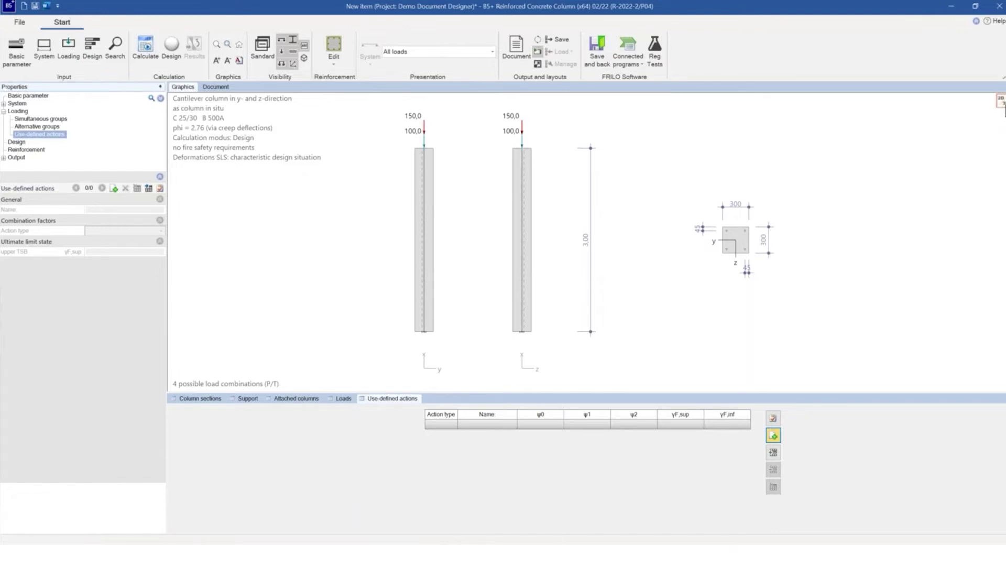
Switch the graphic to the 3D view of the column and try out its visibility options
{"action": "left_click", "coordinate": [1000, 99]}
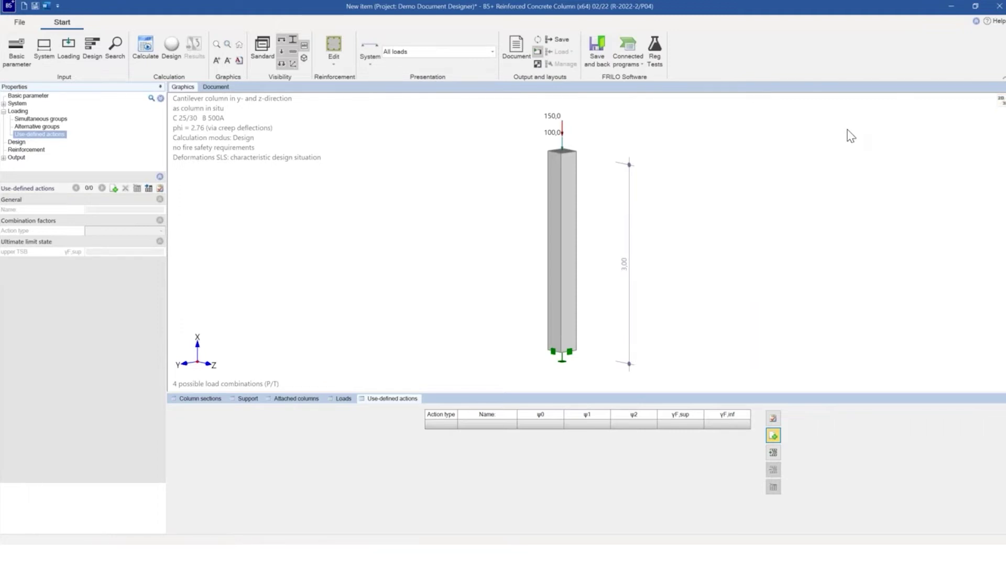
{"action": "left_click", "coordinate": [283, 43]}
{"action": "left_click", "coordinate": [283, 43]}
{"action": "left_click", "coordinate": [293, 53]}
{"action": "left_click", "coordinate": [292, 53]}
{"action": "left_click", "coordinate": [291, 54]}
{"action": "left_click", "coordinate": [291, 55]}
Set the fire design check method to FEM and read its description
{"action": "left_click", "coordinate": [15, 104]}
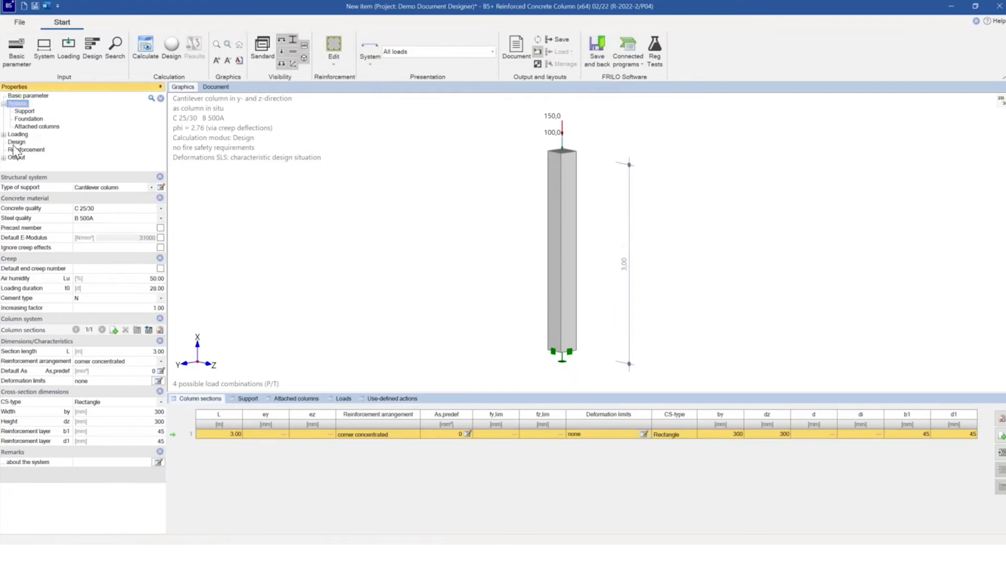
{"action": "left_click", "coordinate": [16, 142]}
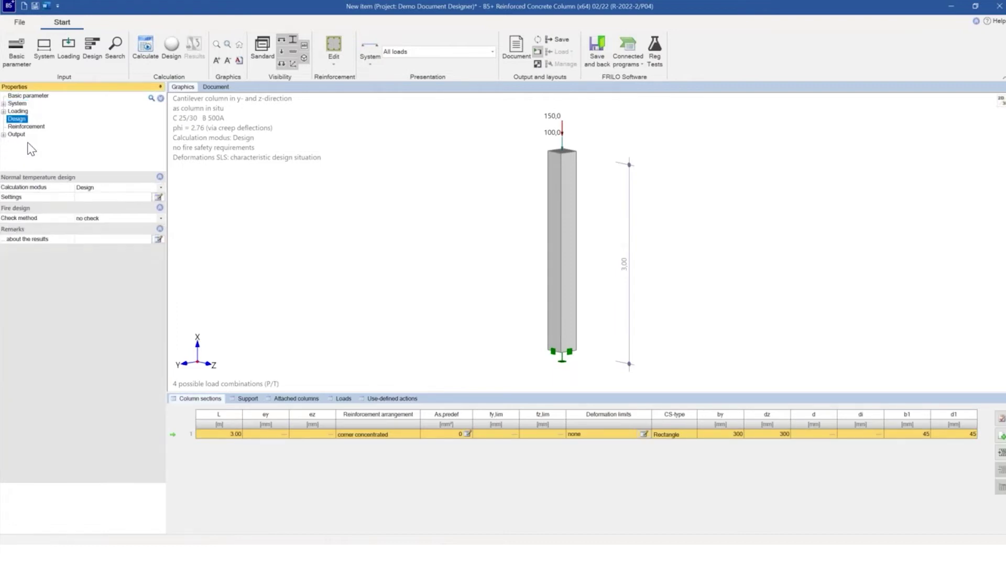
{"action": "left_click", "coordinate": [161, 218]}
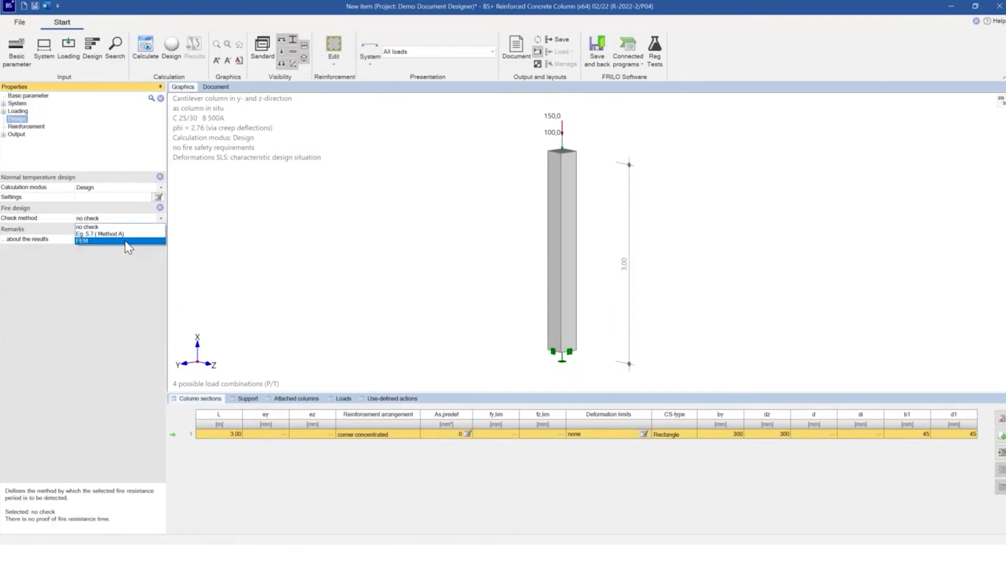
{"action": "left_click", "coordinate": [125, 241]}
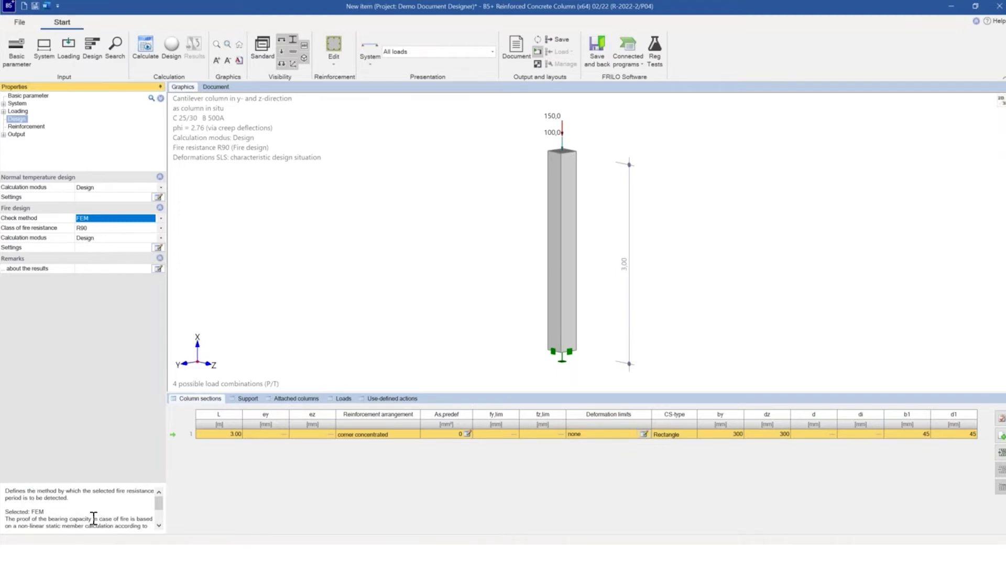
{"action": "left_click_drag", "start_coordinate": [160, 505], "coordinate": [159, 513]}
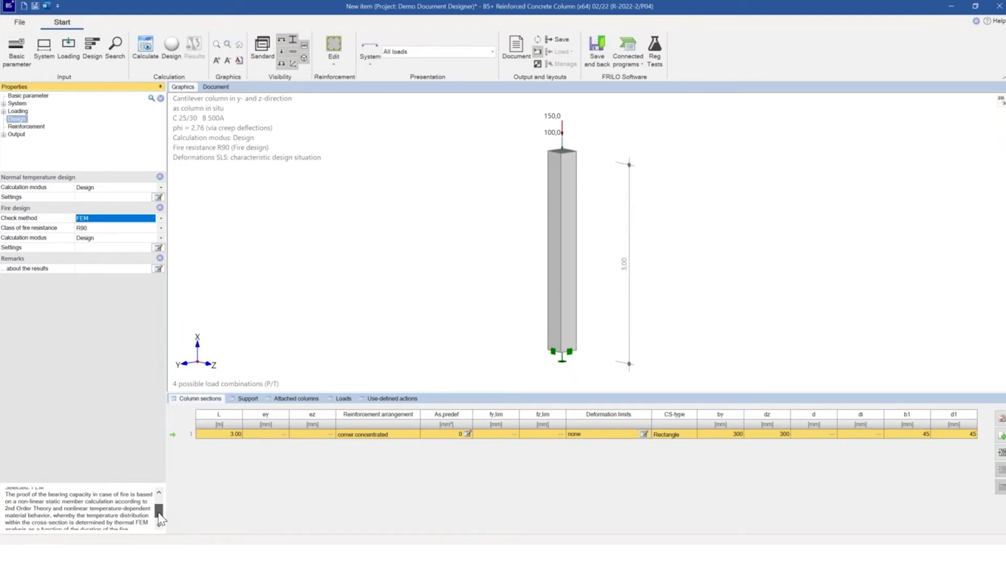
{"action": "left_click_drag", "start_coordinate": [157, 513], "coordinate": [157, 515]}
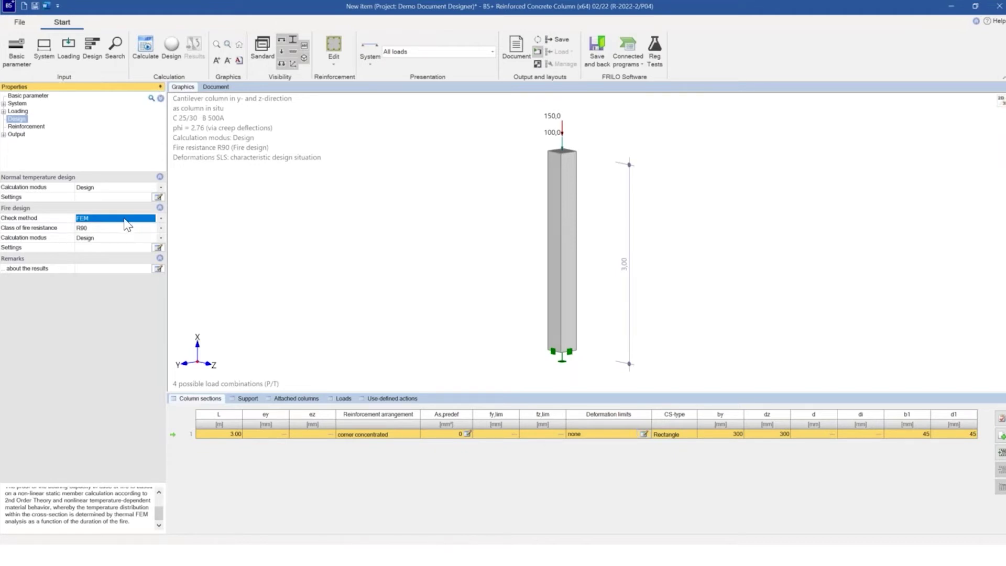
Calculate the column, review the reinforcement in cross section, plan and 3D, and accept it
{"action": "left_click", "coordinate": [140, 45]}
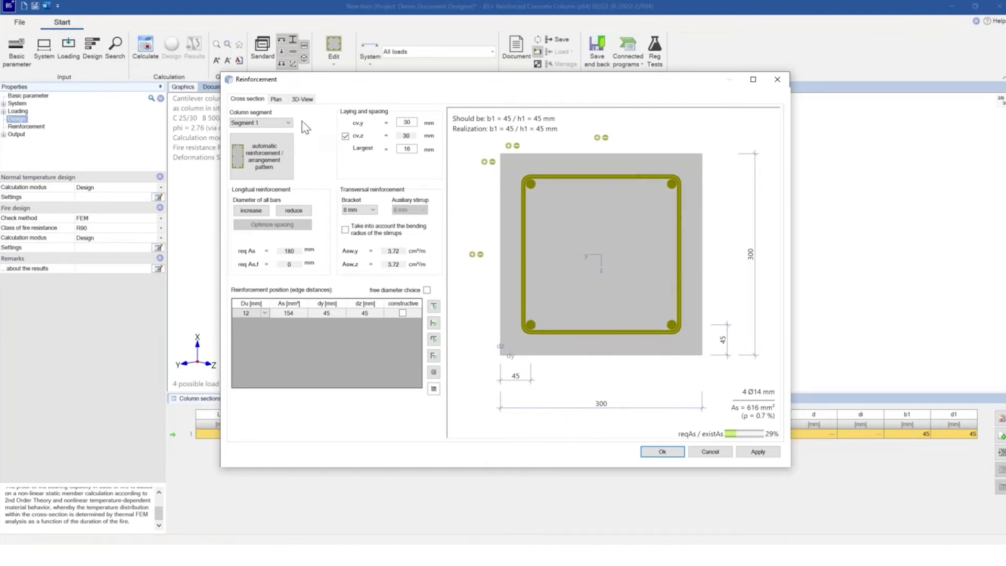
{"action": "left_click", "coordinate": [276, 99]}
{"action": "left_click", "coordinate": [304, 100]}
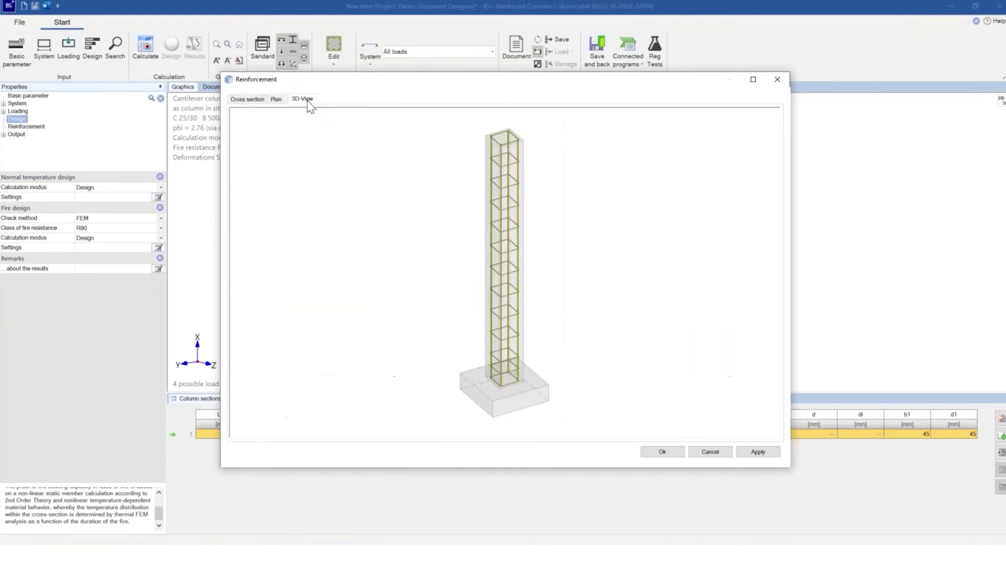
{"action": "left_click", "coordinate": [252, 99]}
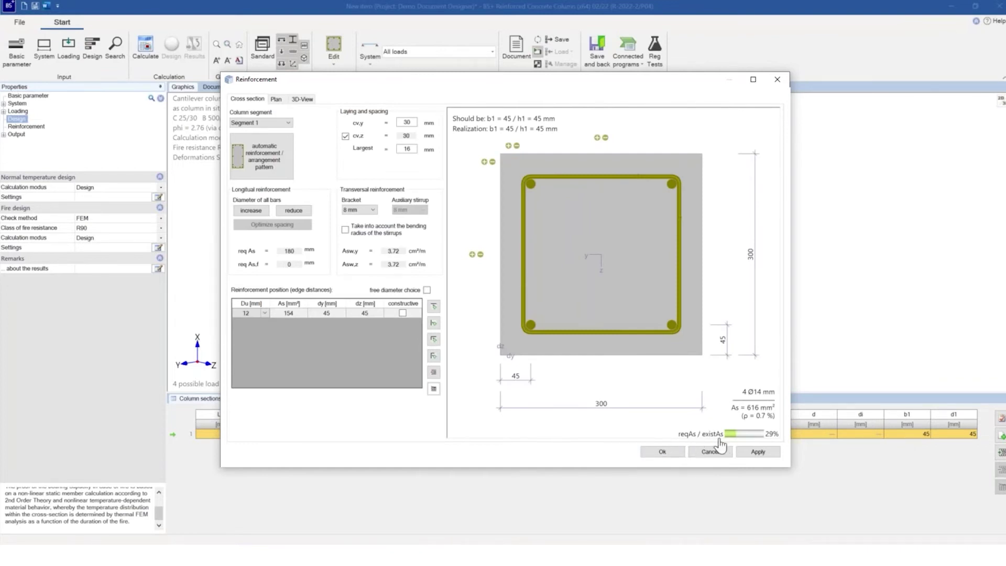
{"action": "left_click", "coordinate": [661, 452]}
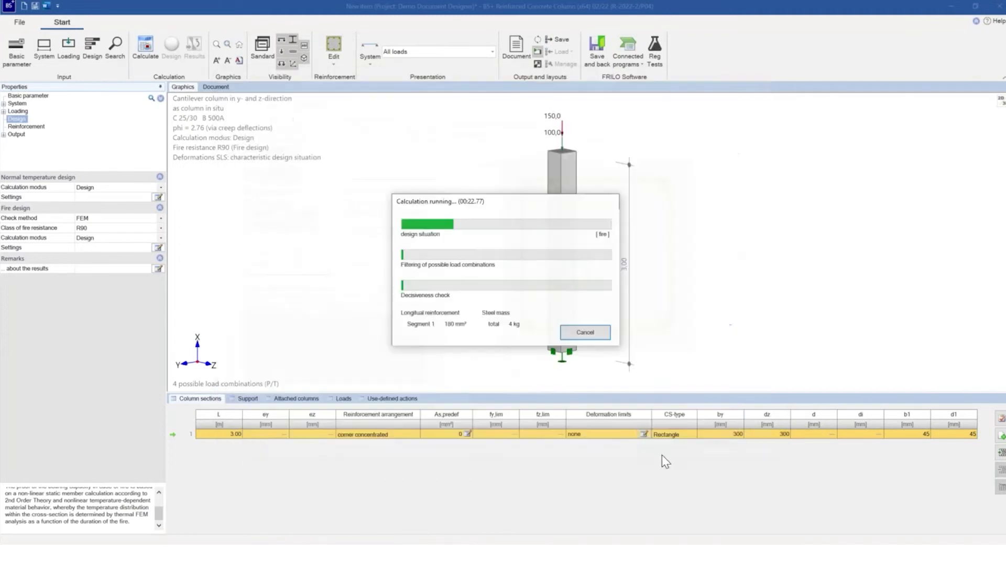
Calculate the cross section's temperature profile for a fire duration of 90 min and accept it to complete the fire design
{"action": "mouse_move", "coordinate": [522, 382]}
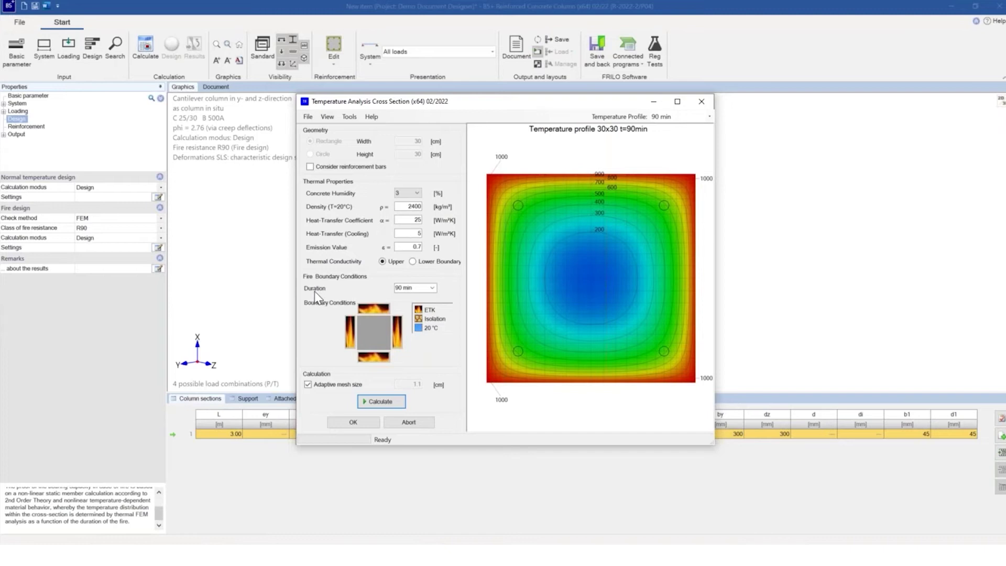
{"action": "left_click", "coordinate": [433, 288]}
{"action": "left_click", "coordinate": [433, 288]}
{"action": "left_click", "coordinate": [432, 288]}
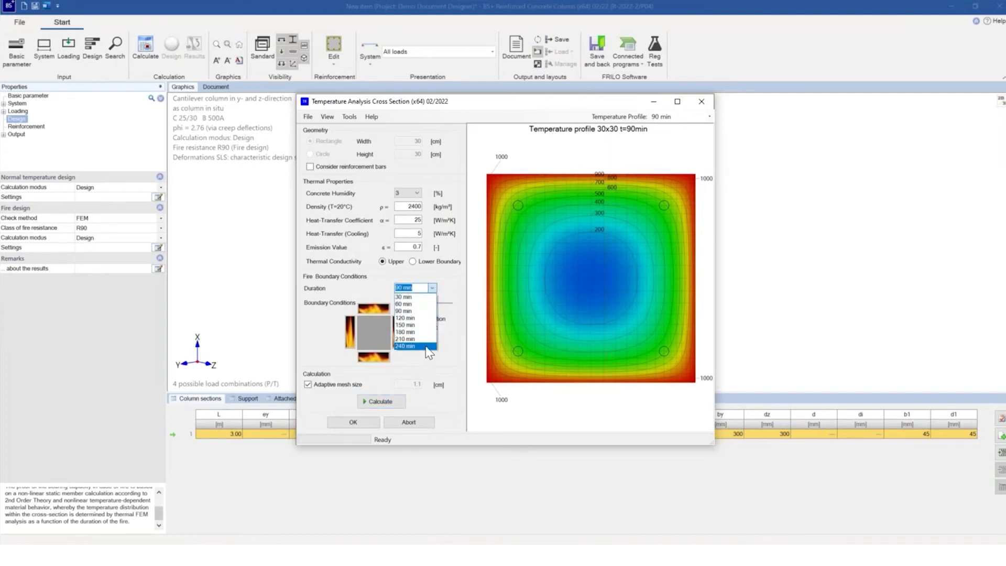
{"action": "left_click", "coordinate": [411, 309]}
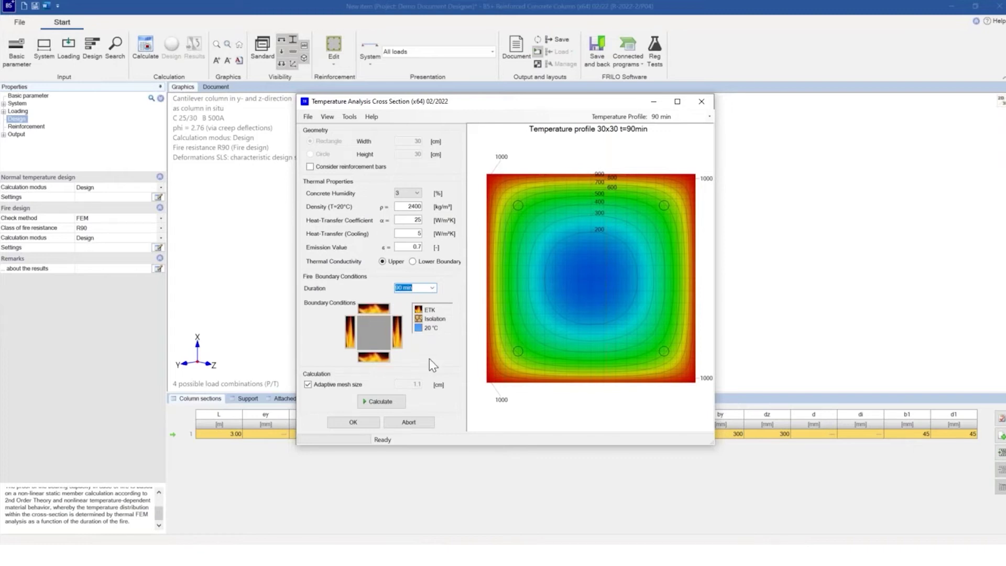
{"action": "left_click", "coordinate": [381, 401]}
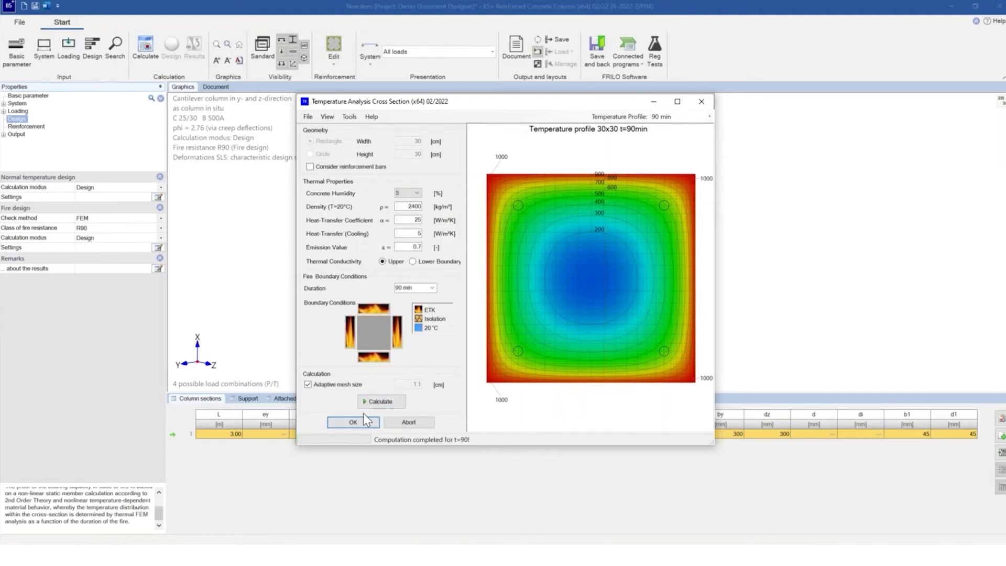
{"action": "left_click", "coordinate": [357, 419]}
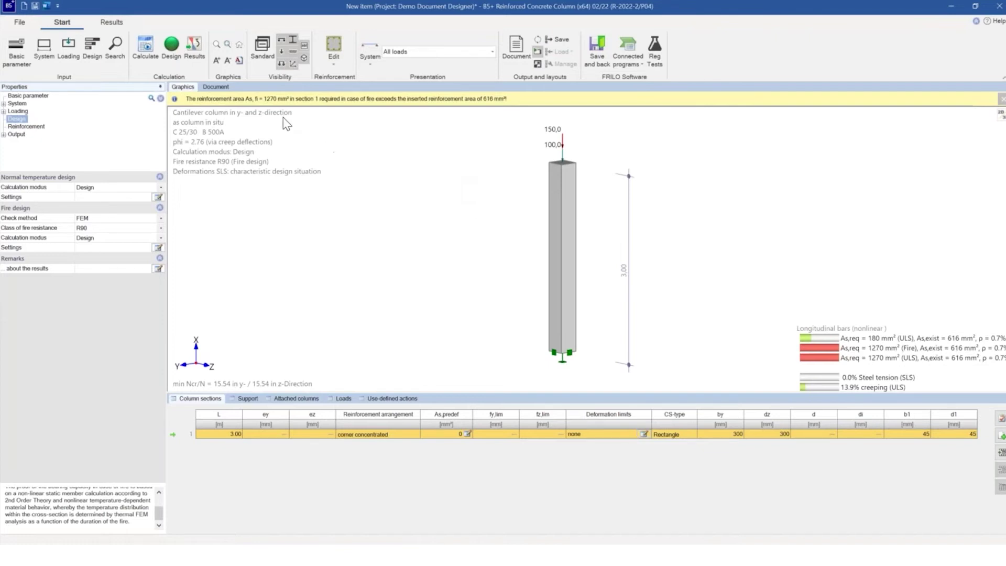
Review the internal forces, deformations and reinforcement results, including the 1st order calculation without Ea
{"action": "left_click", "coordinate": [193, 51]}
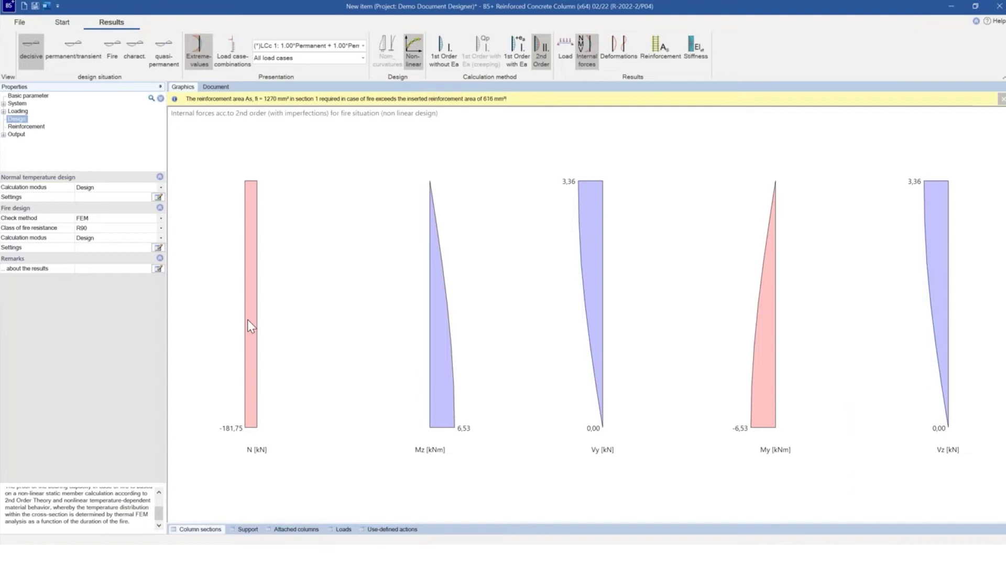
{"action": "left_click", "coordinate": [618, 46]}
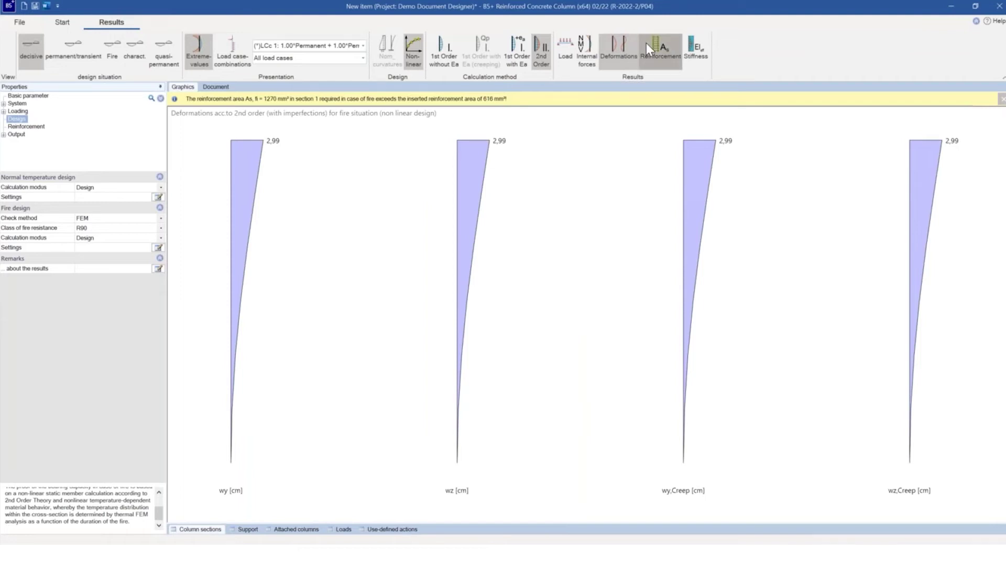
{"action": "left_click", "coordinate": [644, 43]}
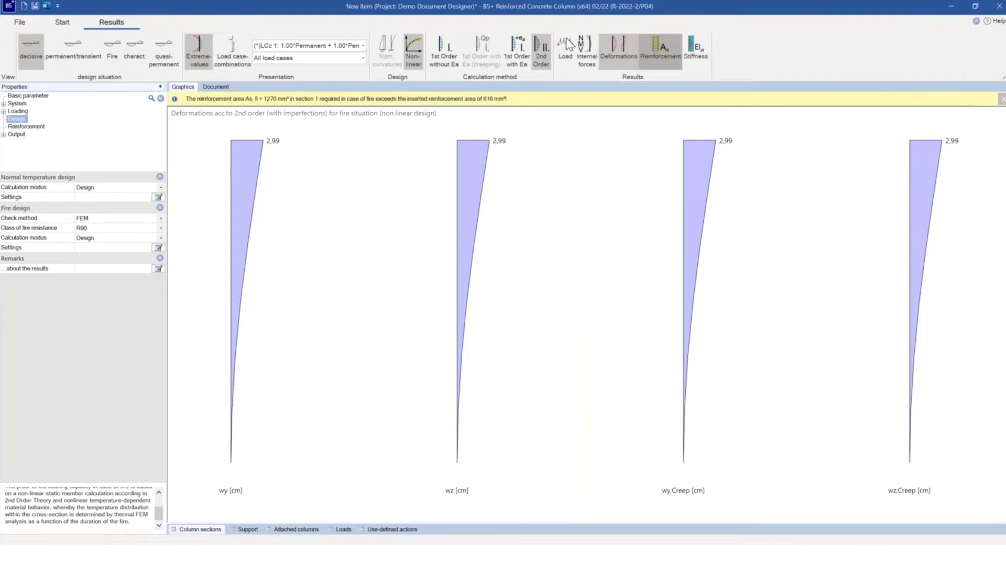
{"action": "left_click", "coordinate": [445, 65]}
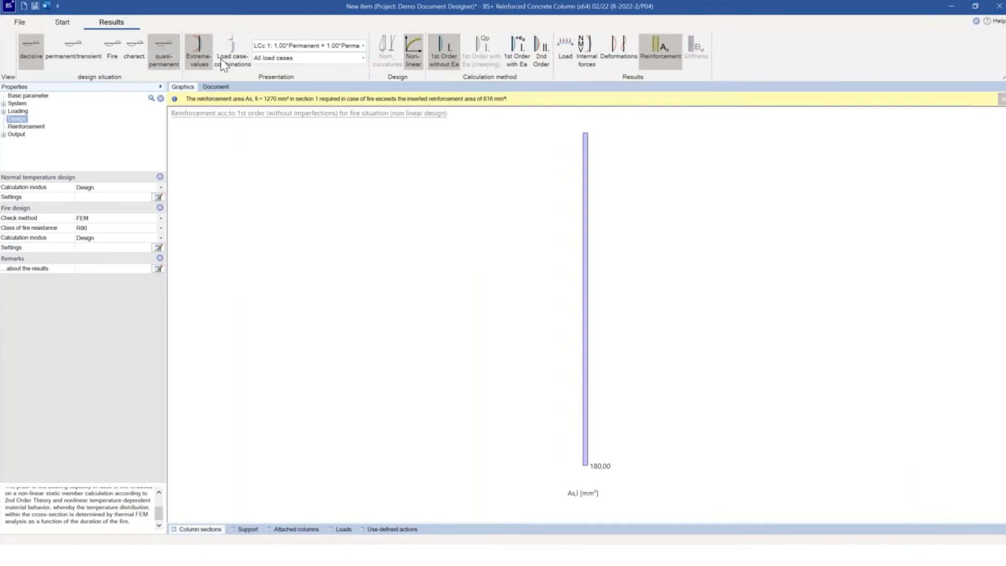
Display the column's internal forces for the load case V = 100.0 kN (Permanent)
{"action": "left_click", "coordinate": [362, 46]}
{"action": "left_click", "coordinate": [358, 65]}
{"action": "left_click", "coordinate": [362, 59]}
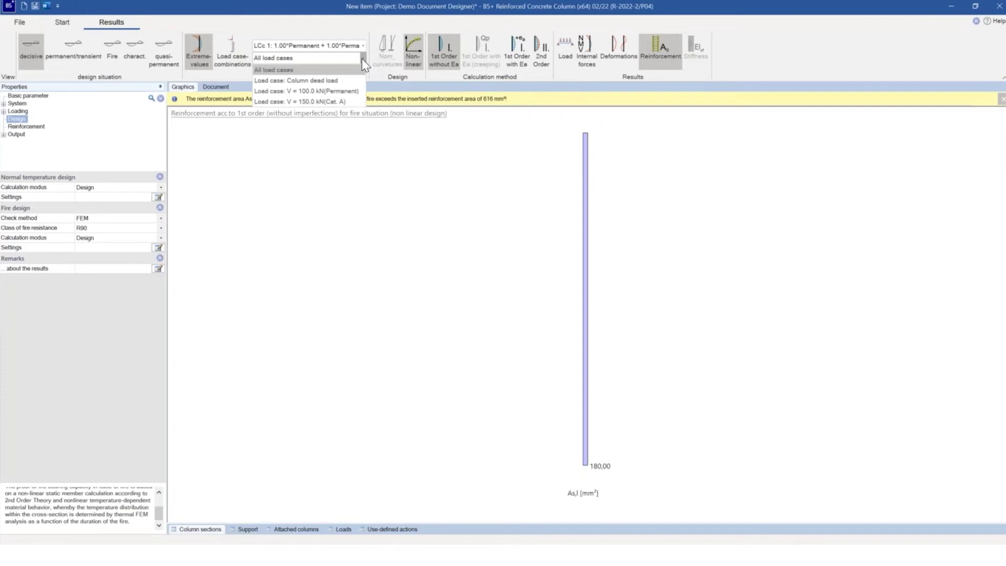
{"action": "left_click", "coordinate": [308, 92]}
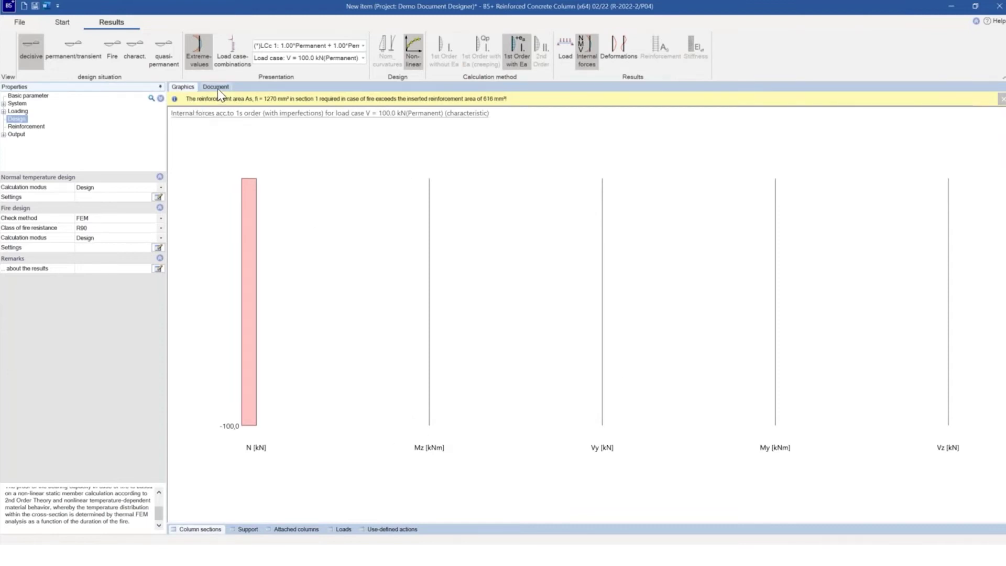
Expand the output settings and examine the available output scope options, keeping Standard
{"action": "double_click", "coordinate": [13, 135]}
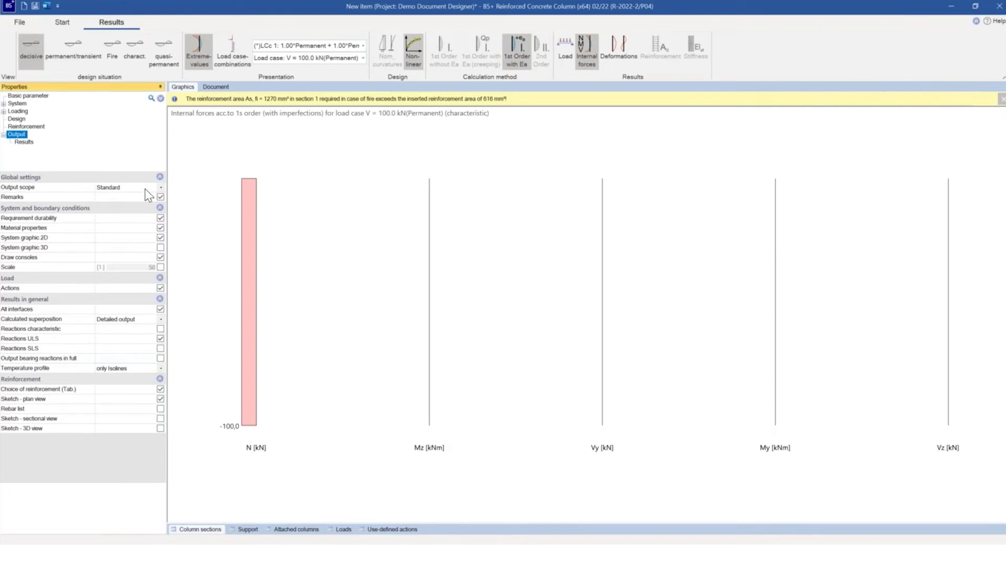
{"action": "left_click", "coordinate": [160, 187]}
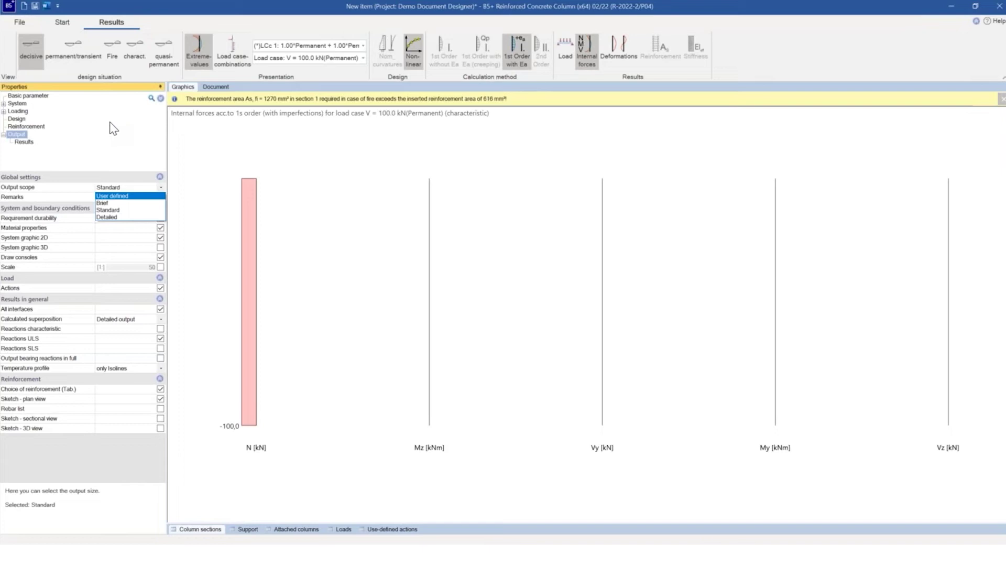
{"action": "left_click", "coordinate": [208, 87]}
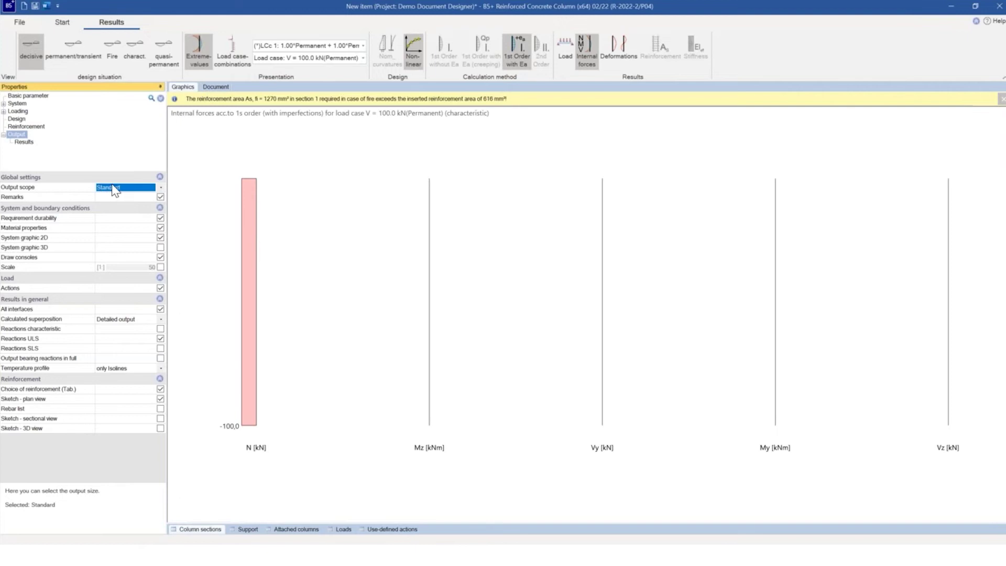
Display the column's output document and read through its basic parameters and system graphic
{"action": "left_click", "coordinate": [212, 88]}
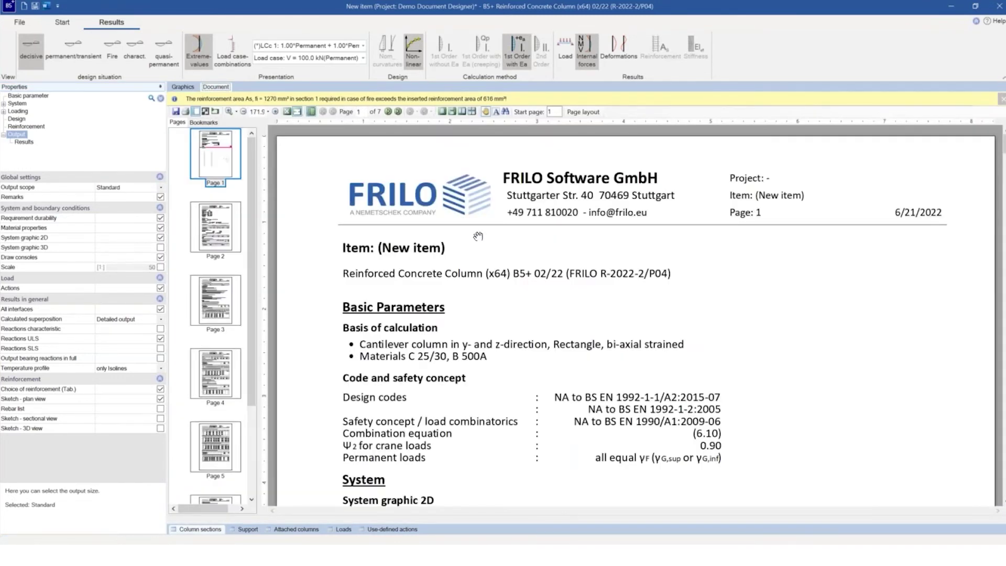
{"action": "scroll", "coordinate": [454, 276], "scroll_direction": "down", "scroll_amount": 3}
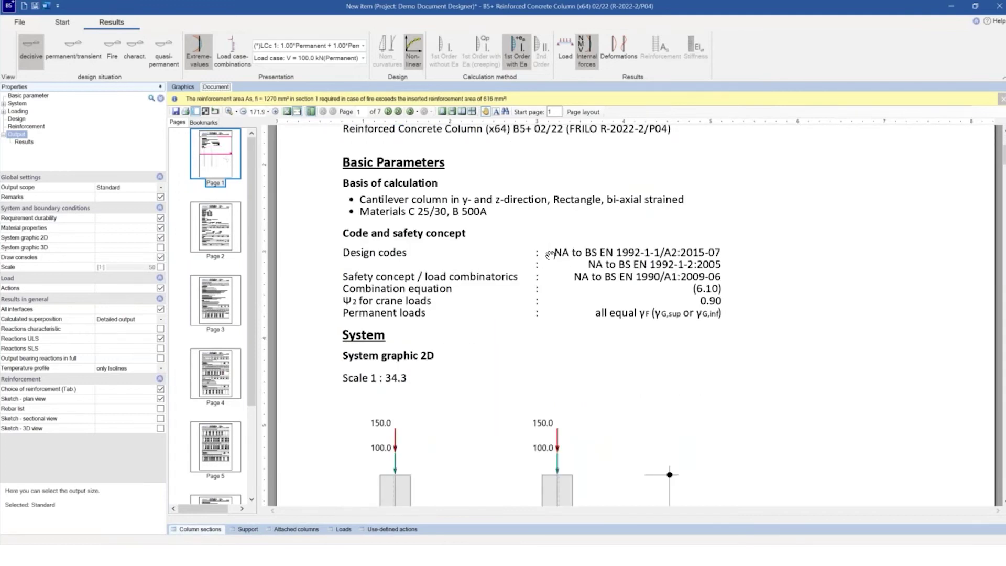
{"action": "scroll", "coordinate": [548, 258], "scroll_direction": "down", "scroll_amount": 8}
{"action": "scroll", "coordinate": [548, 258], "scroll_direction": "down", "scroll_amount": 6}
{"action": "scroll", "coordinate": [545, 259], "scroll_direction": "up", "scroll_amount": 15}
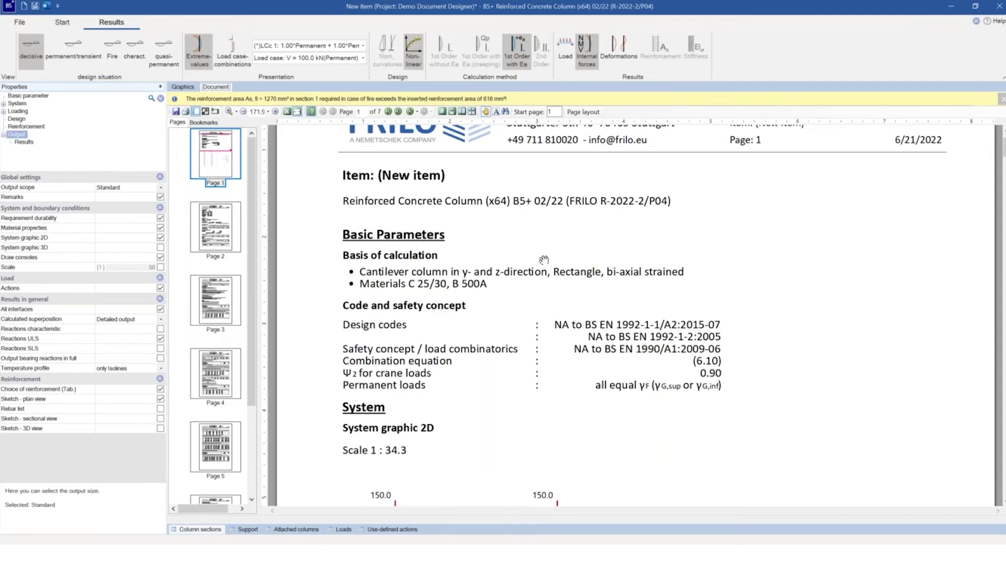
Exit the column item without saving and show the project folders in the FRILO Control Center
{"action": "left_click", "coordinate": [998, 7]}
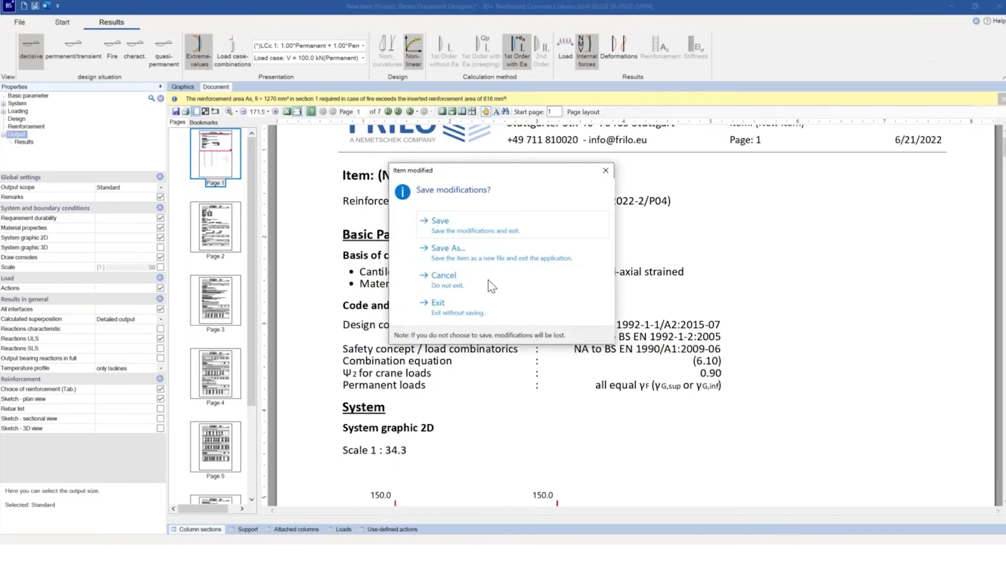
{"action": "left_click", "coordinate": [437, 302]}
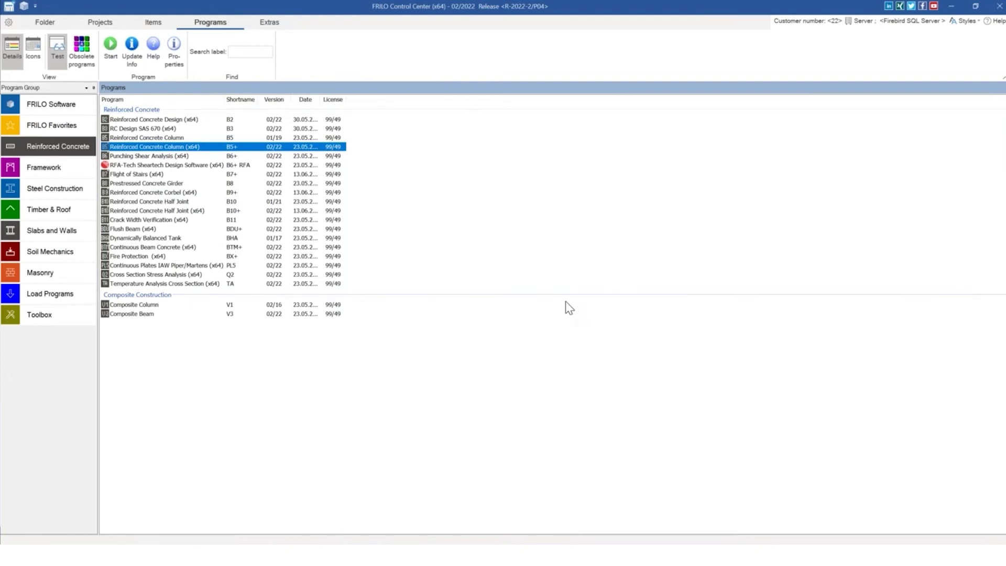
{"action": "left_click", "coordinate": [50, 24]}
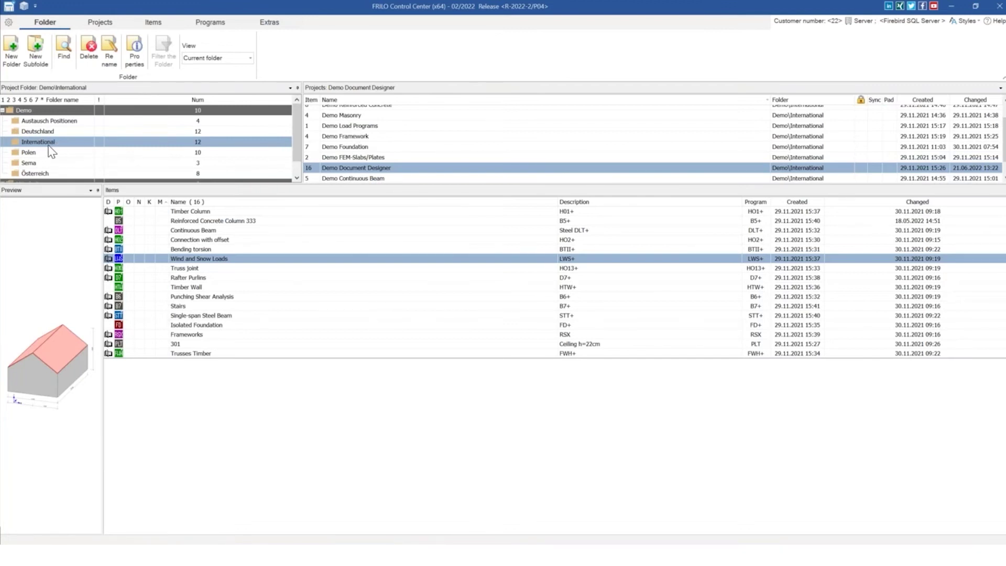
Open the Demo Document Designer project from the International folder in the Document Designer
{"action": "left_click", "coordinate": [349, 149]}
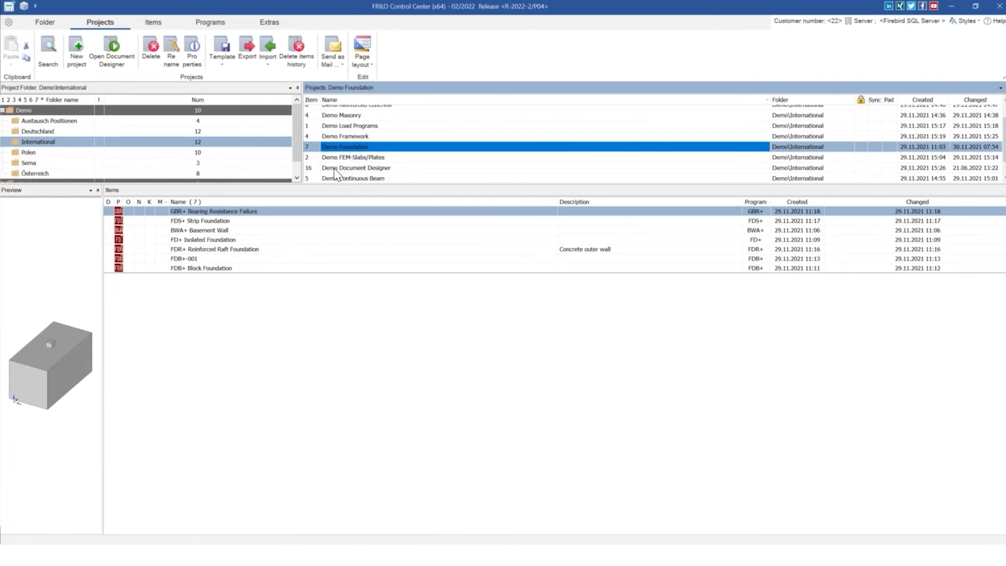
{"action": "left_click", "coordinate": [335, 169]}
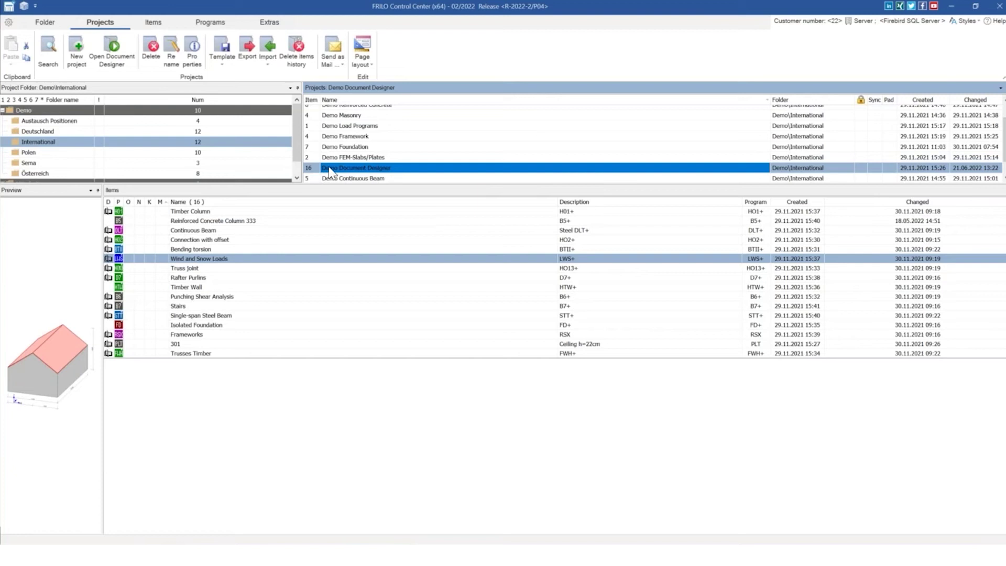
{"action": "double_click", "coordinate": [350, 166]}
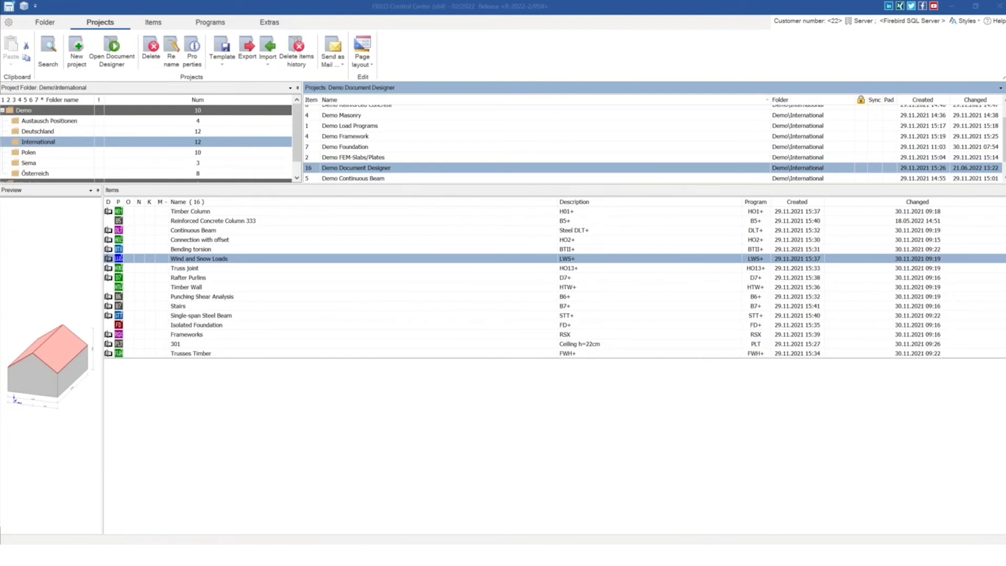
{"action": "left_click_drag", "start_coordinate": [44, 8], "coordinate": [463, 1]}
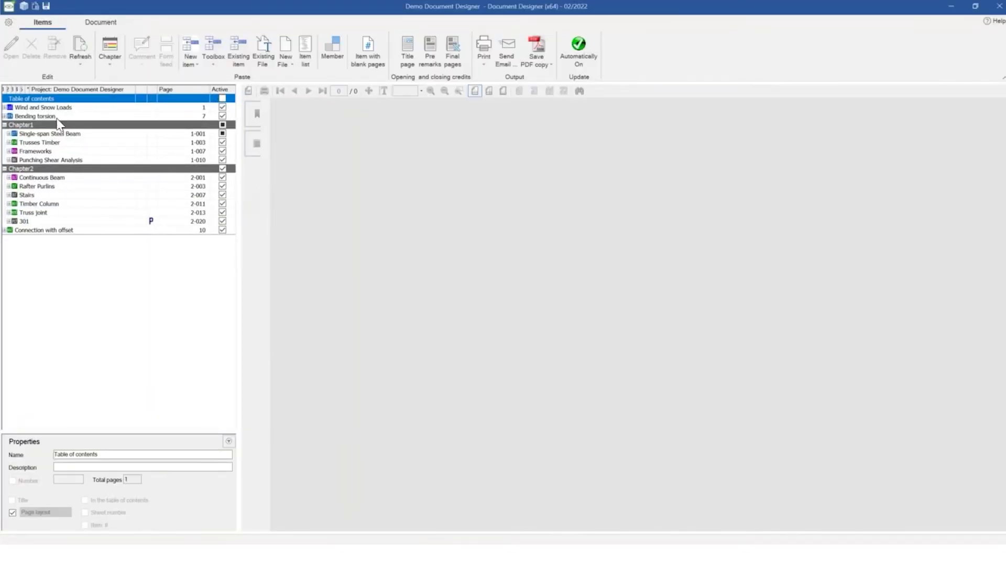
Preview the Wind and Snow Loads item and expand the Single-span Steel Beam with its System, Load and Results sections
{"action": "left_click", "coordinate": [34, 109]}
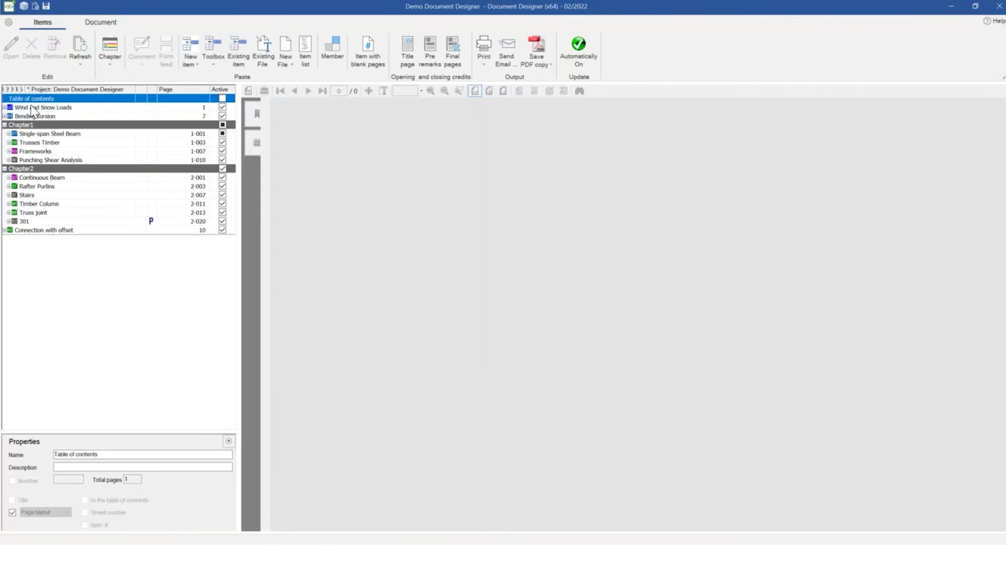
{"action": "left_click", "coordinate": [31, 107]}
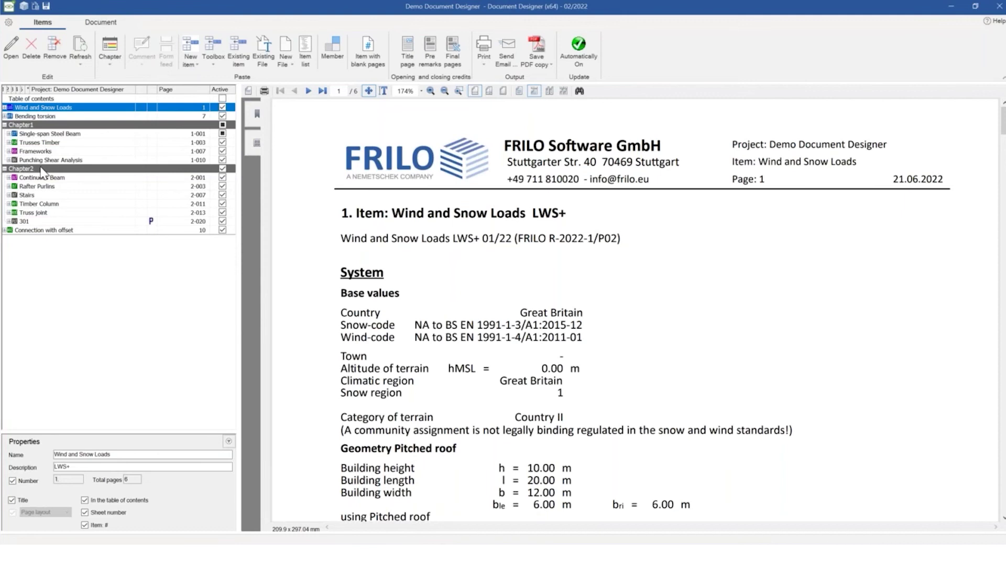
{"action": "left_click", "coordinate": [8, 134]}
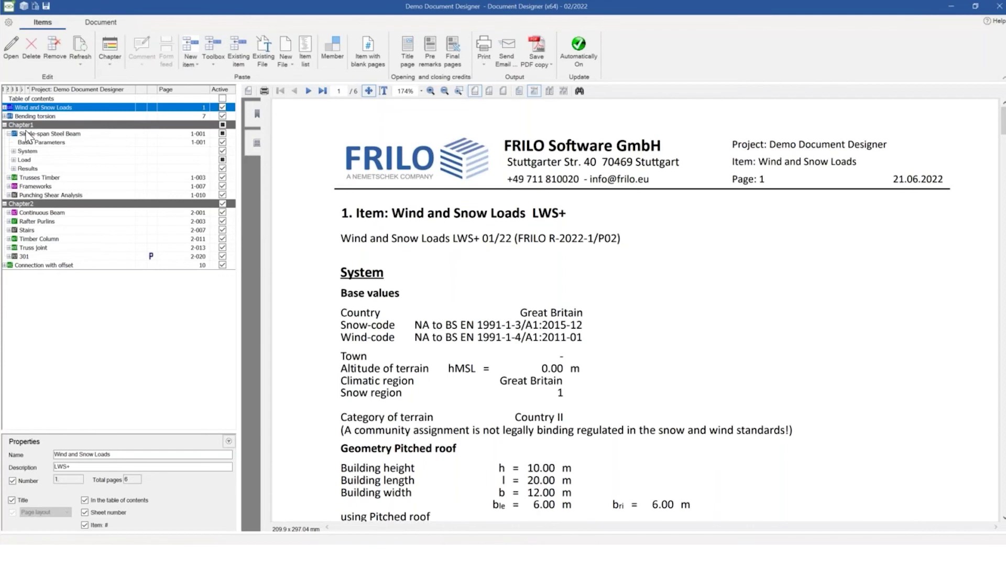
{"action": "left_click", "coordinate": [13, 151]}
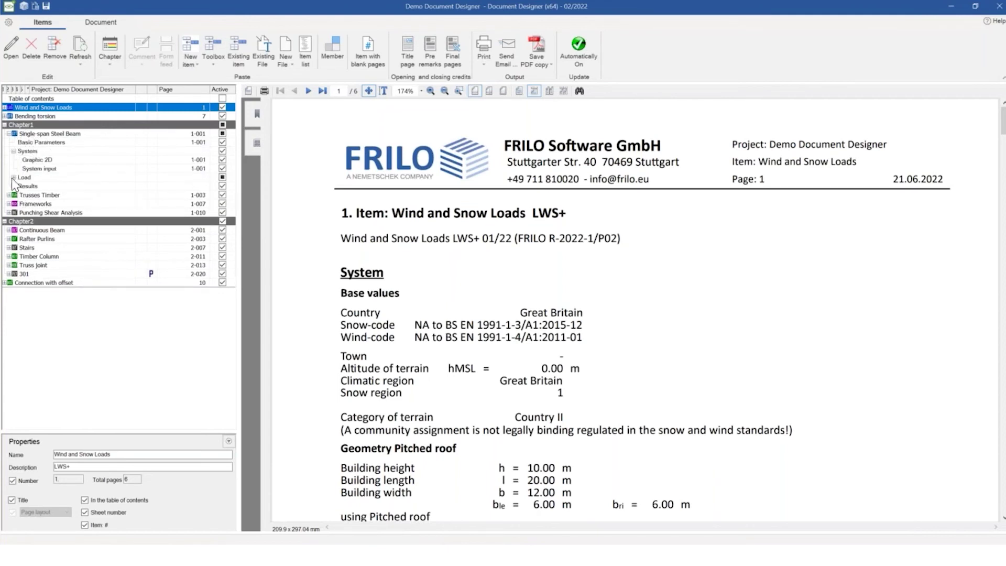
{"action": "left_click", "coordinate": [13, 177]}
{"action": "left_click", "coordinate": [13, 203]}
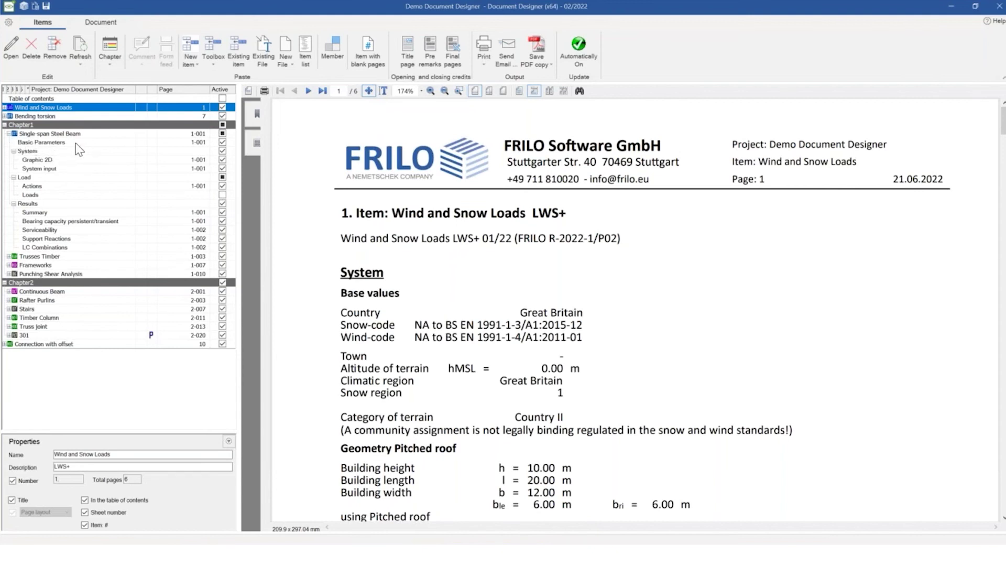
Exclude the Single-span Steel Beam's Graphic 2D from the document and include the table of contents, checking its entries
{"action": "left_click", "coordinate": [222, 160]}
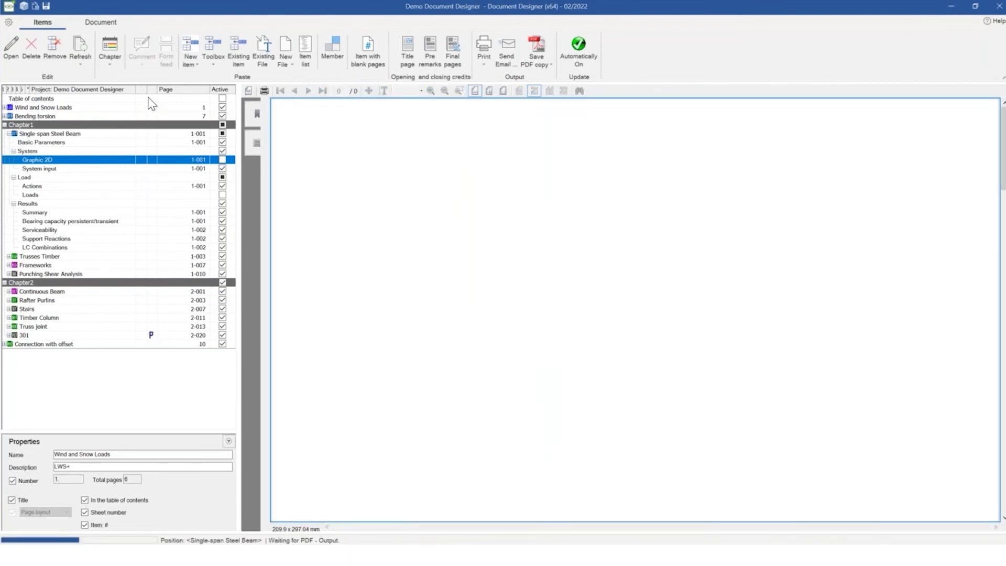
{"action": "left_click", "coordinate": [222, 99]}
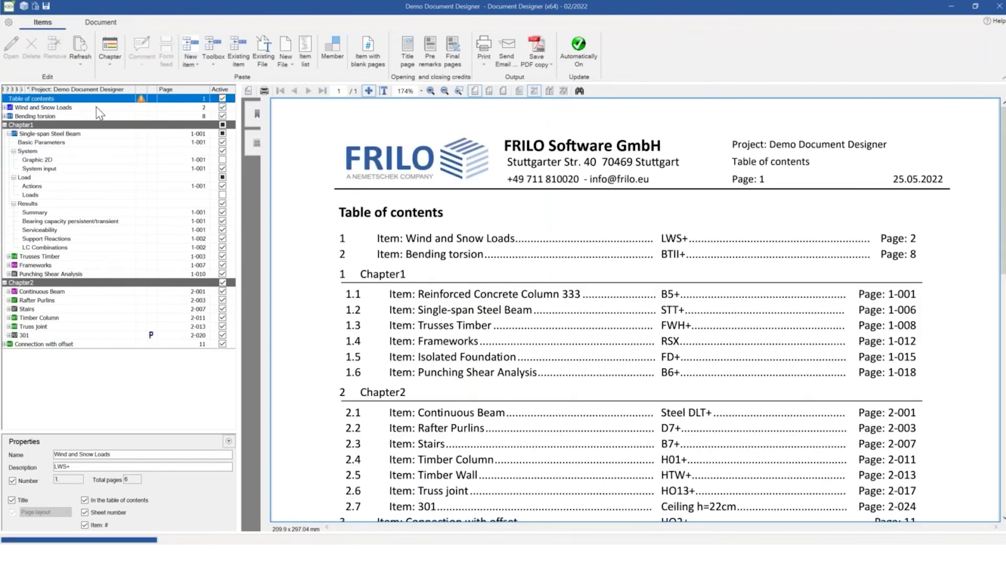
{"action": "scroll", "coordinate": [565, 255], "scroll_direction": "down", "scroll_amount": 5}
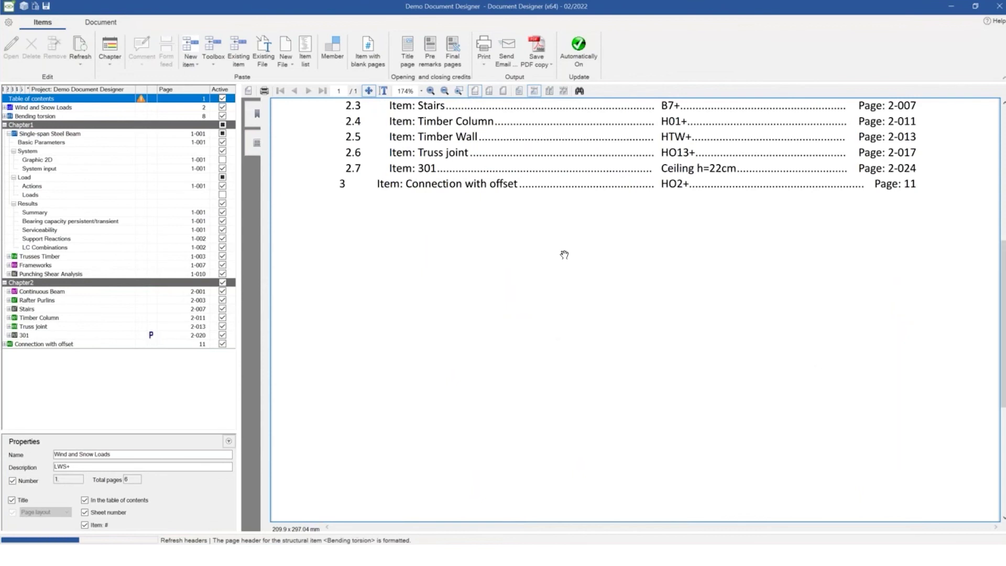
{"action": "scroll", "coordinate": [564, 255], "scroll_direction": "up", "scroll_amount": 5}
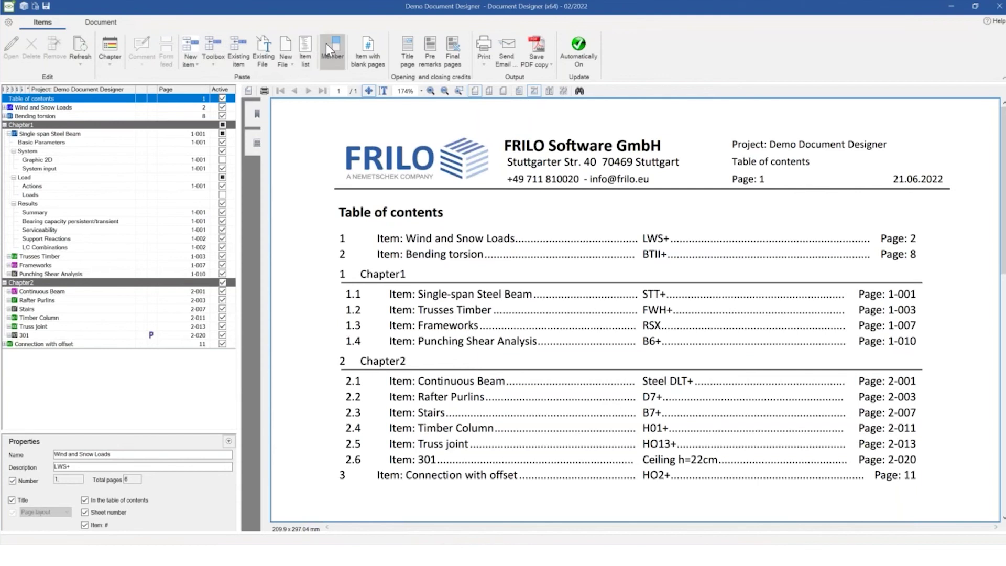
Insert the project's existing Reinforced Concrete Column 333 item into the document
{"action": "left_click", "coordinate": [198, 62]}
{"action": "left_click", "coordinate": [238, 62]}
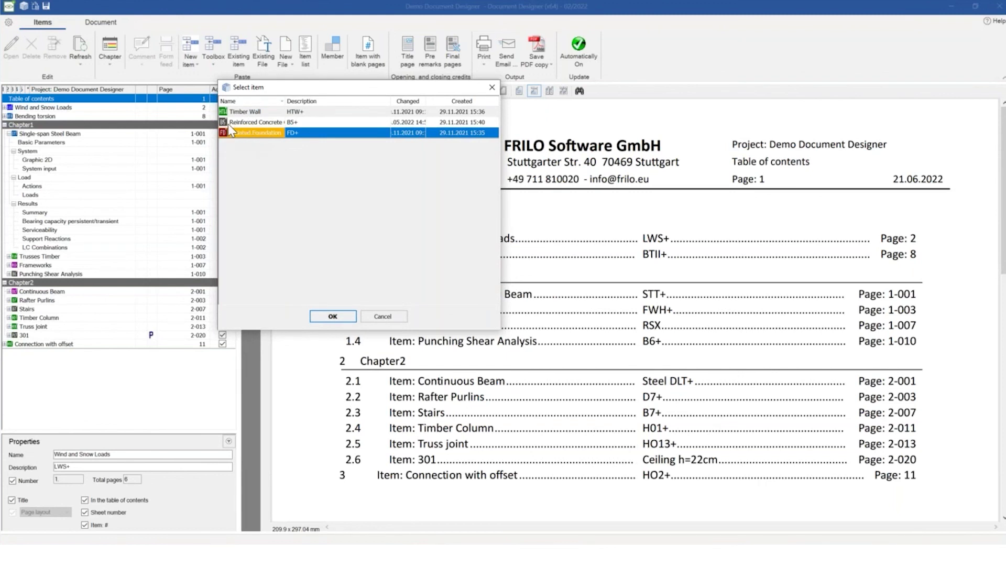
{"action": "left_click", "coordinate": [246, 123]}
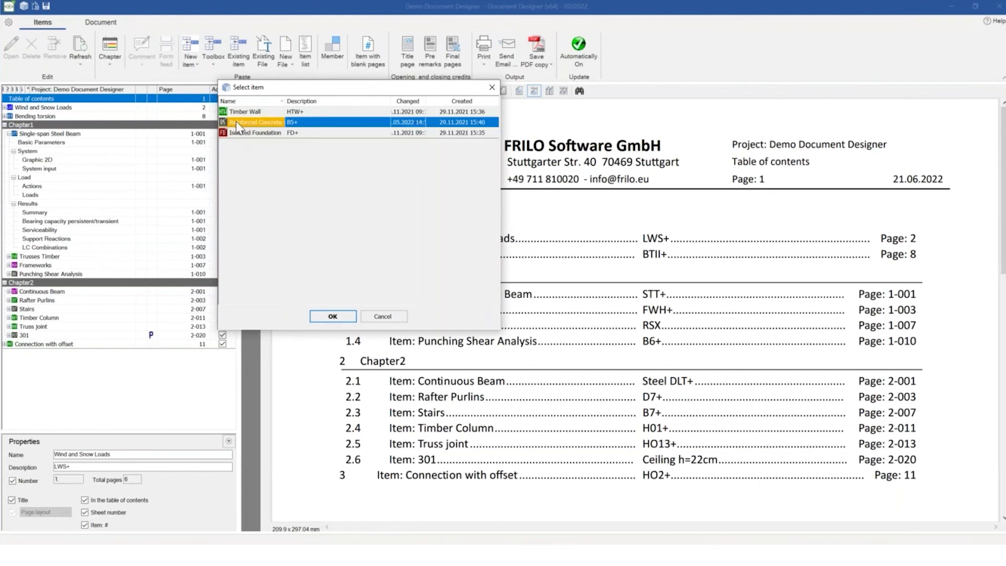
{"action": "left_click", "coordinate": [330, 318]}
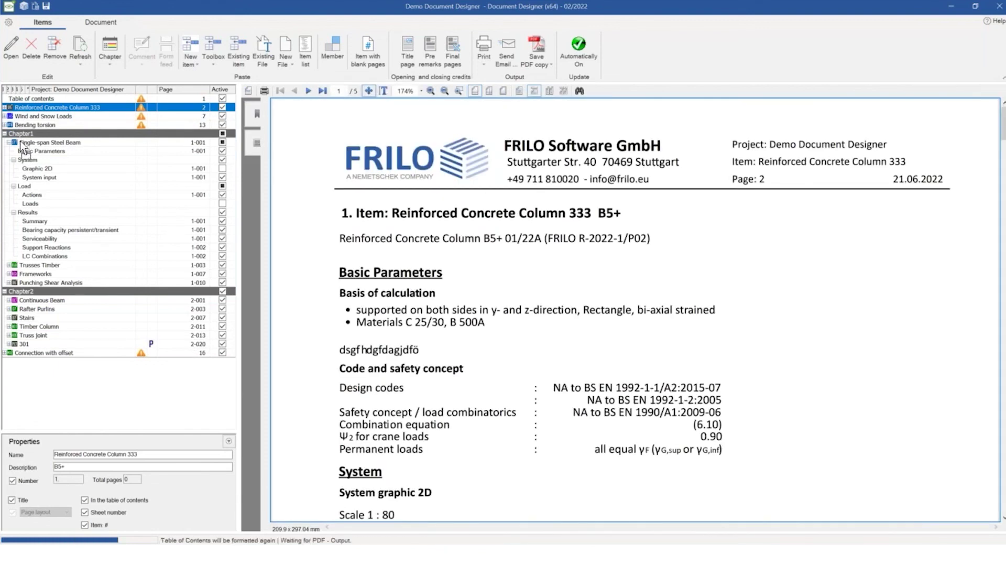
Move Reinforced Concrete Column 333 into Chapter1 directly after the Single-span Steel Beam and expand its contents
{"action": "left_click_drag", "start_coordinate": [21, 142], "coordinate": [22, 142]}
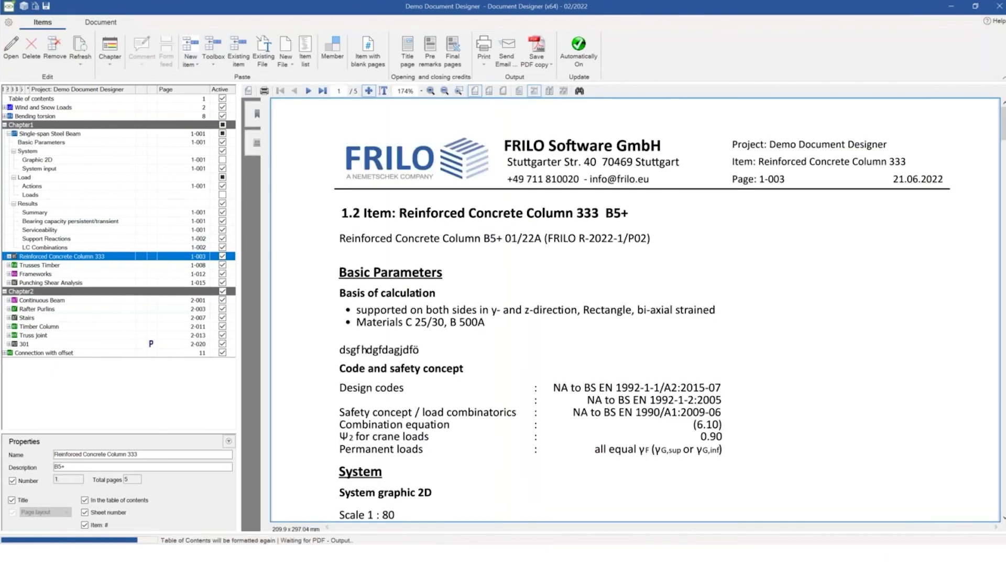
{"action": "left_click", "coordinate": [9, 256]}
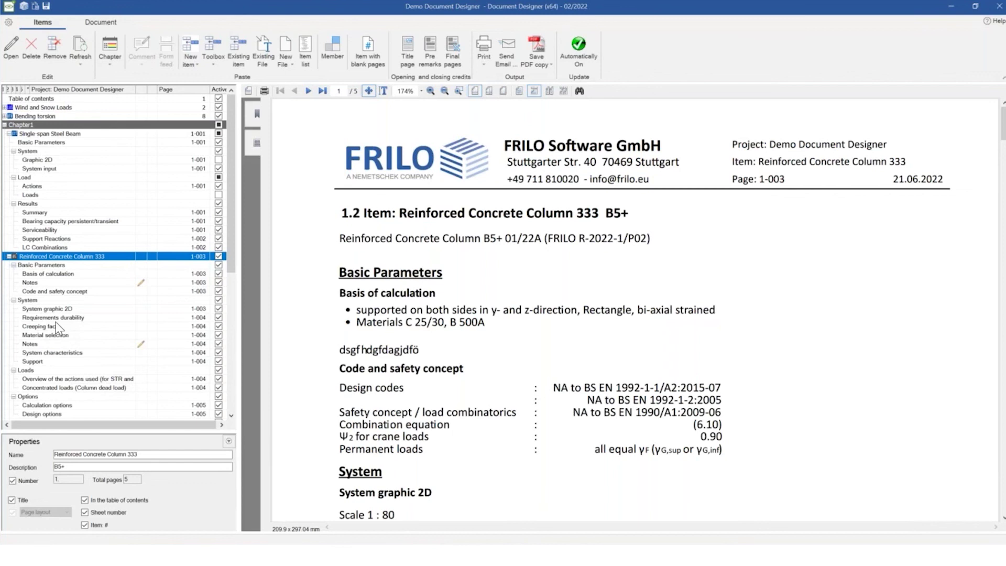
{"action": "left_click", "coordinate": [218, 300]}
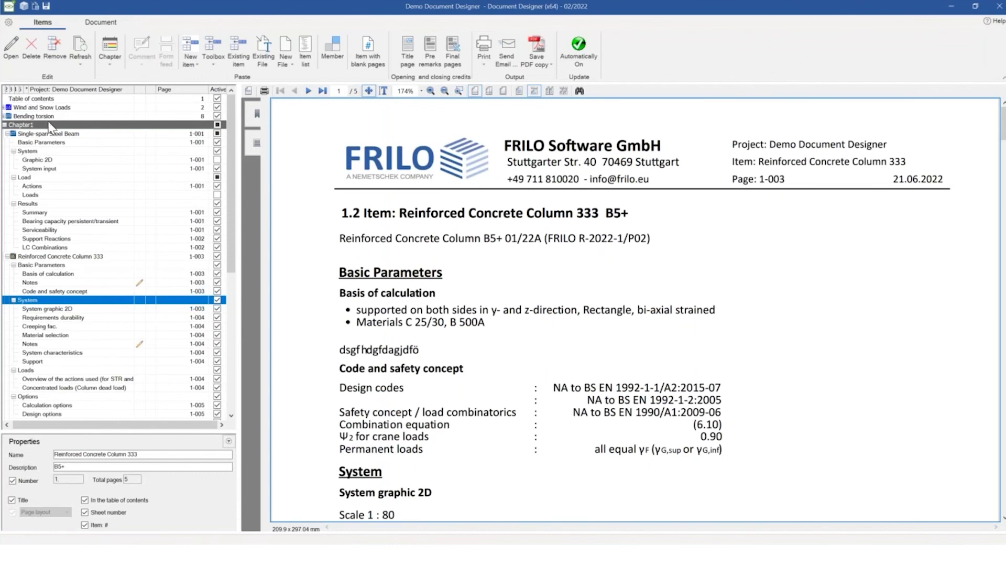
Examine the options for inserting an existing file and for creating a new Word, Excel or text file
{"action": "left_click", "coordinate": [263, 60]}
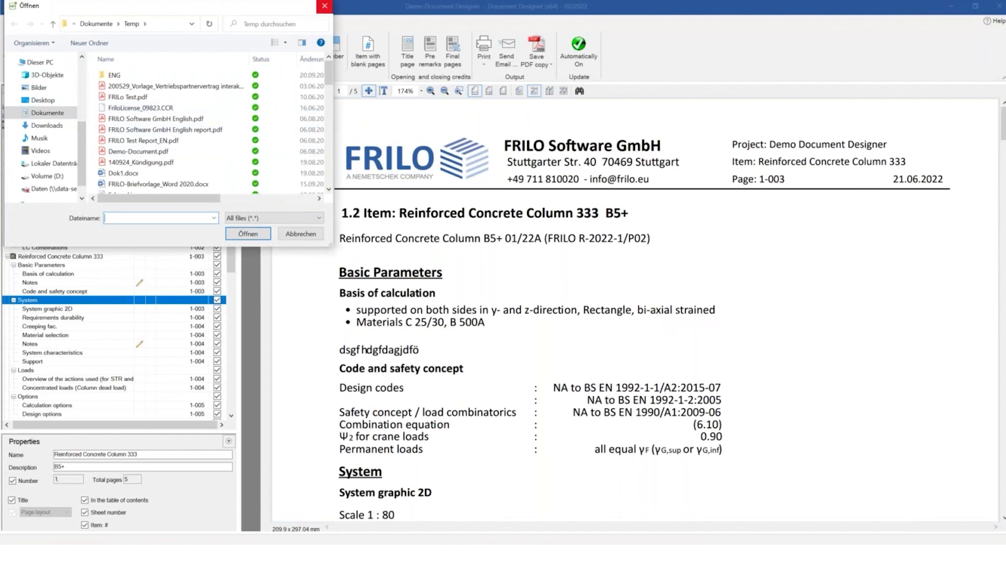
{"action": "left_click", "coordinate": [324, 6]}
{"action": "left_click", "coordinate": [288, 62]}
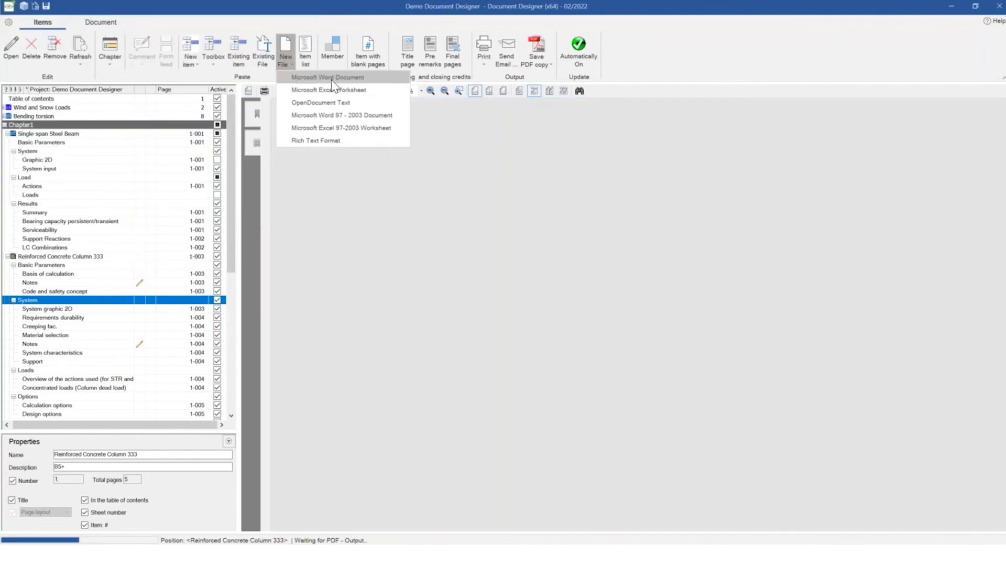
{"action": "left_click", "coordinate": [293, 54]}
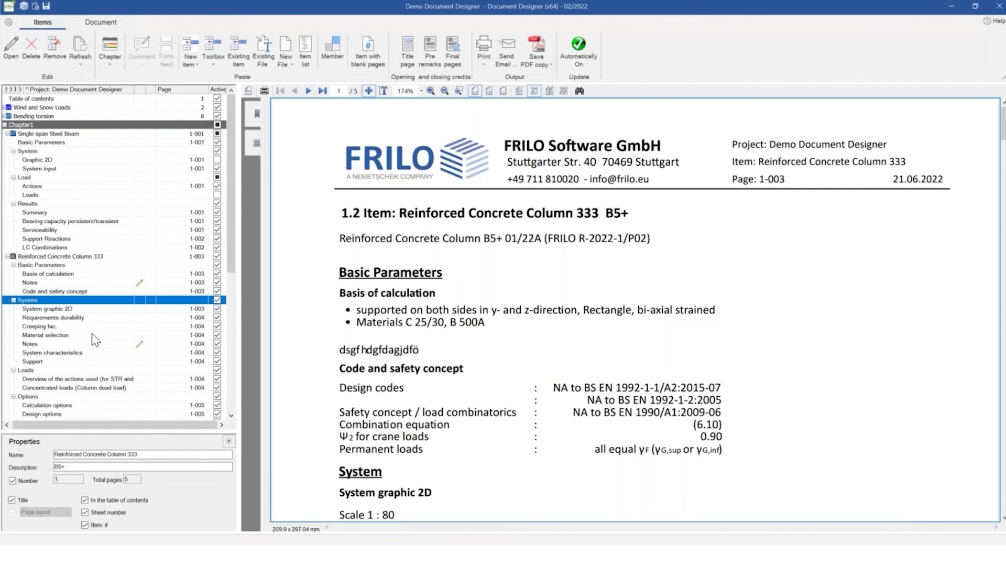
Insert a new remark after the Single-span Steel Beam's Serviceability results with the text "sdlksdjglödfkjhölkhjöjkl" and save it
{"action": "left_click", "coordinate": [34, 231]}
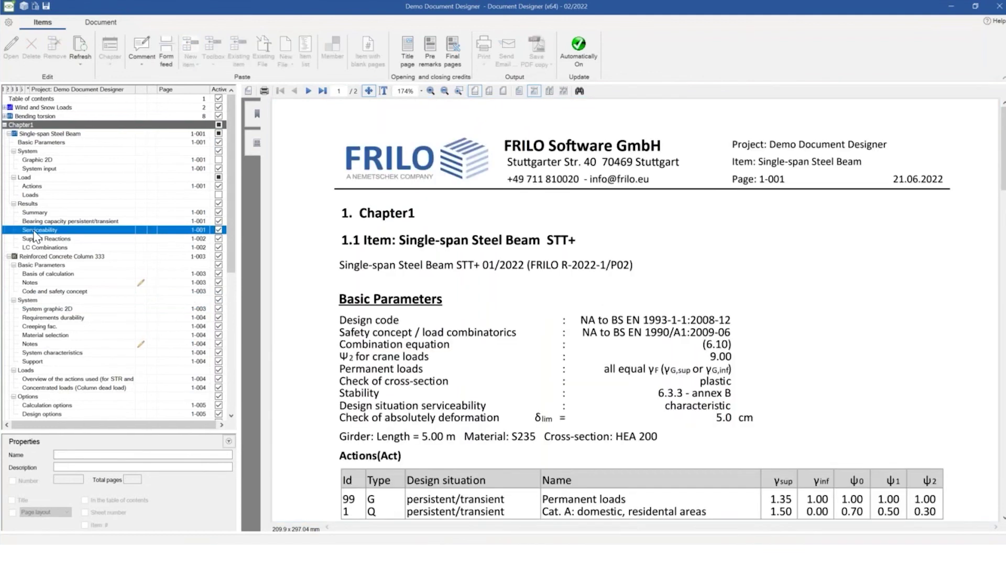
{"action": "right_click", "coordinate": [34, 232]}
{"action": "mouse_move", "coordinate": [63, 338]}
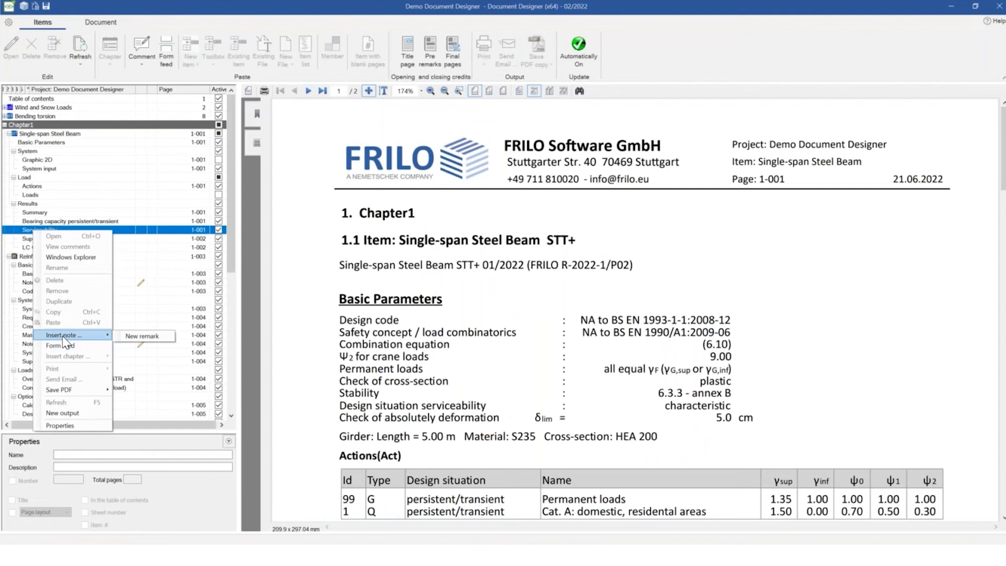
{"action": "left_click", "coordinate": [140, 338]}
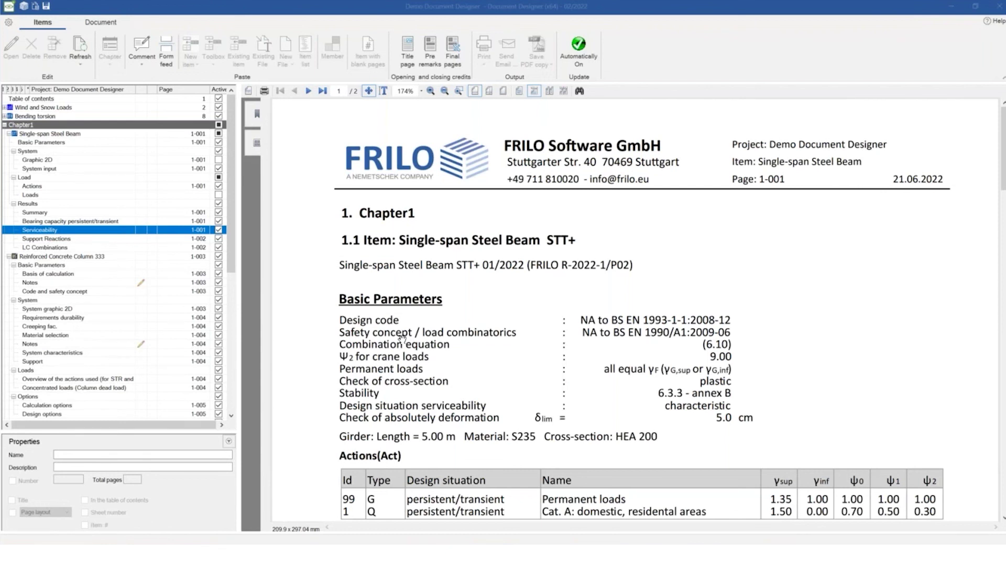
{"action": "type", "text": "sdlksdjgödfkjhölkhjöjkl"}
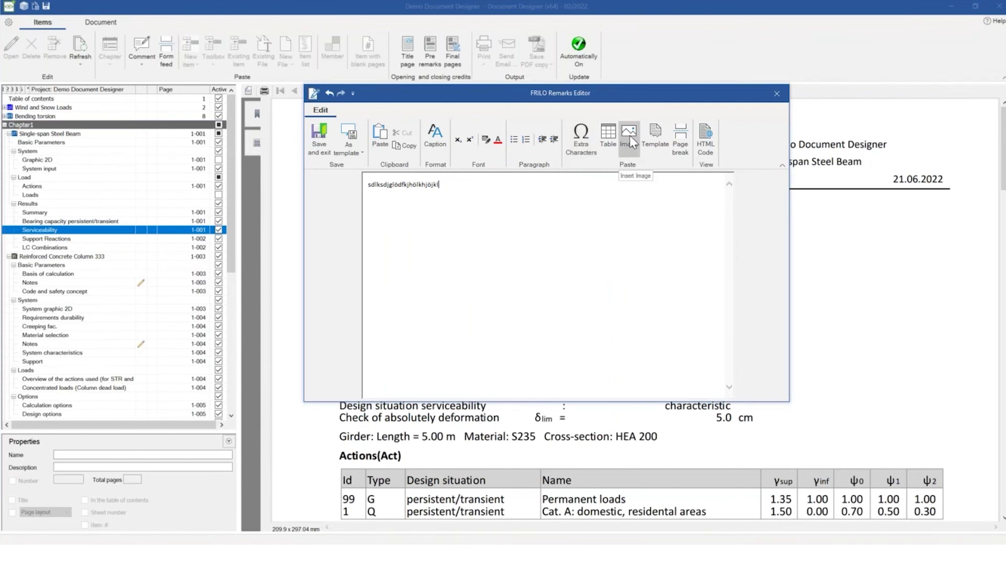
{"action": "left_click", "coordinate": [321, 140]}
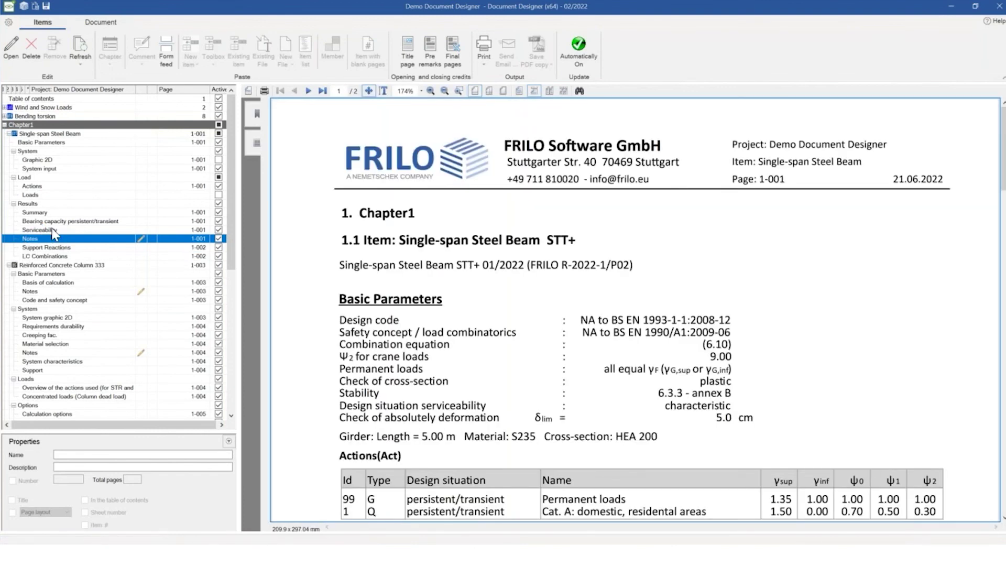
Check the inserted remark below the Serviceability deflection check in the Single-span Steel Beam's document preview
{"action": "left_click", "coordinate": [52, 229]}
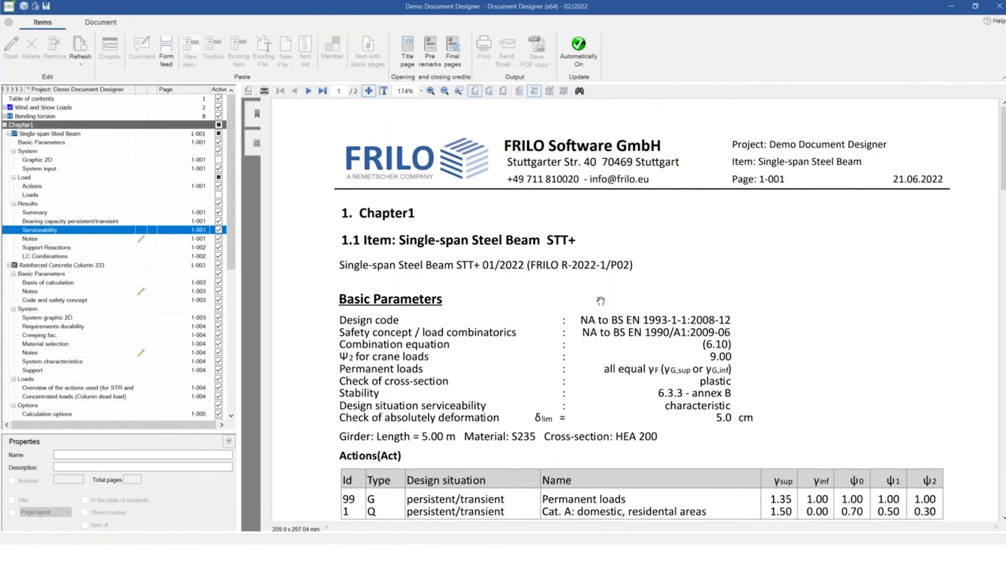
{"action": "scroll", "coordinate": [600, 301], "scroll_direction": "down", "scroll_amount": 3}
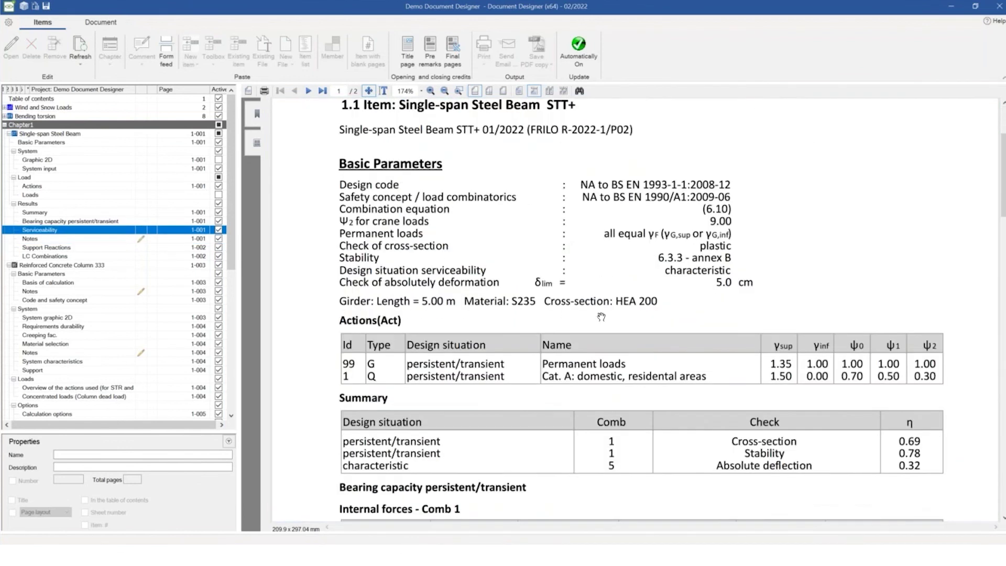
{"action": "scroll", "coordinate": [601, 316], "scroll_direction": "up", "scroll_amount": 3}
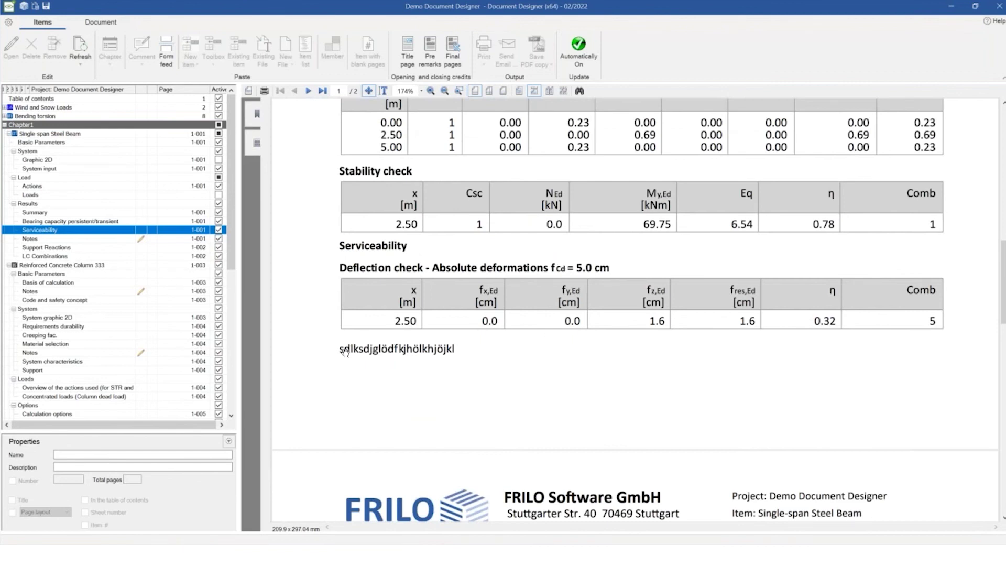
{"action": "left_click", "coordinate": [341, 350]}
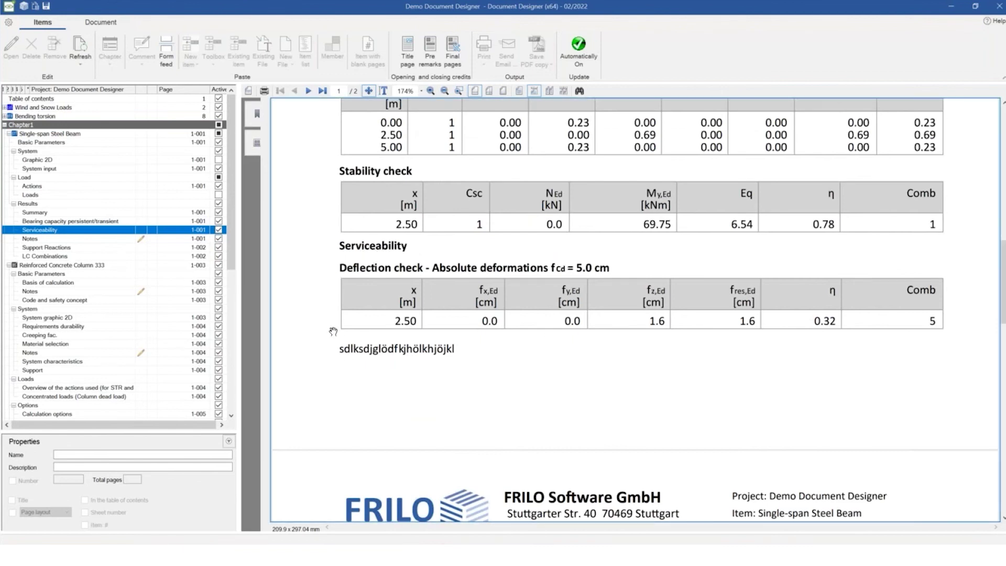